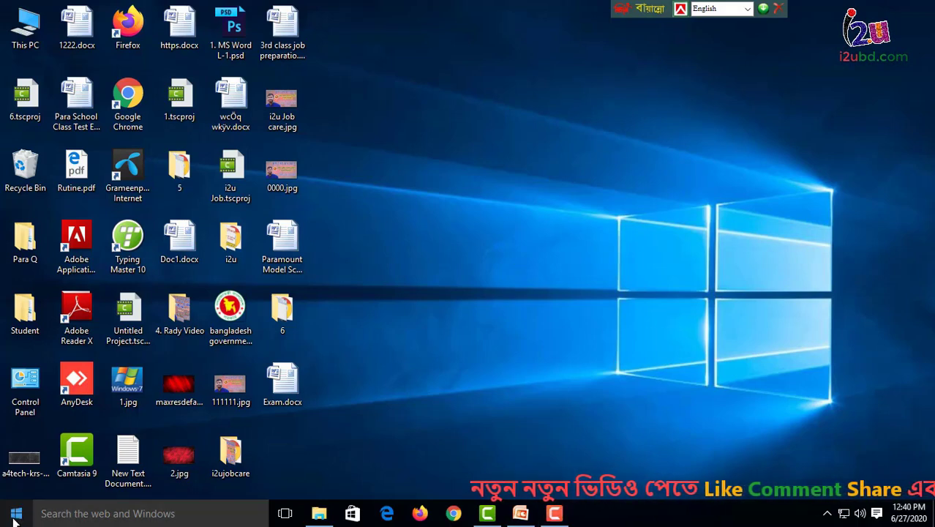
Launch Microsoft Office Word 2007 from the Start menu's Microsoft Office program group
left_click(15, 513)
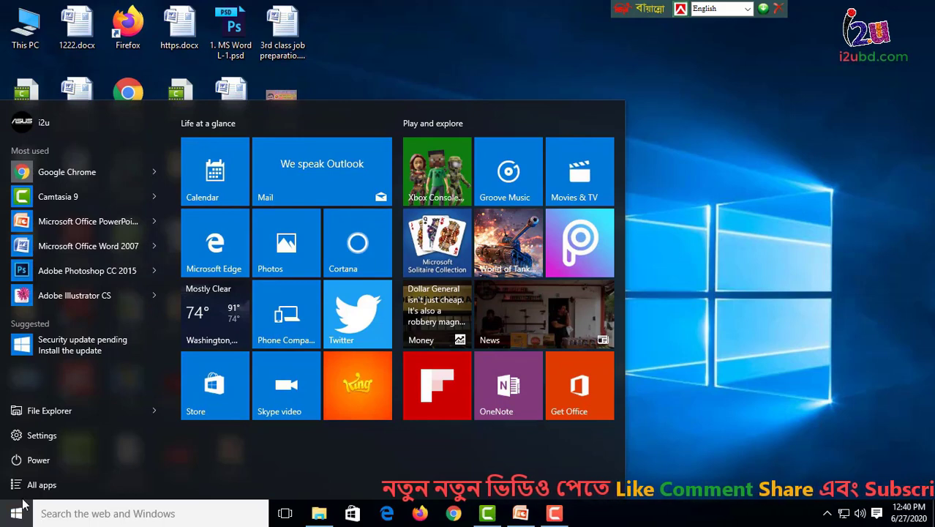
left_click(37, 485)
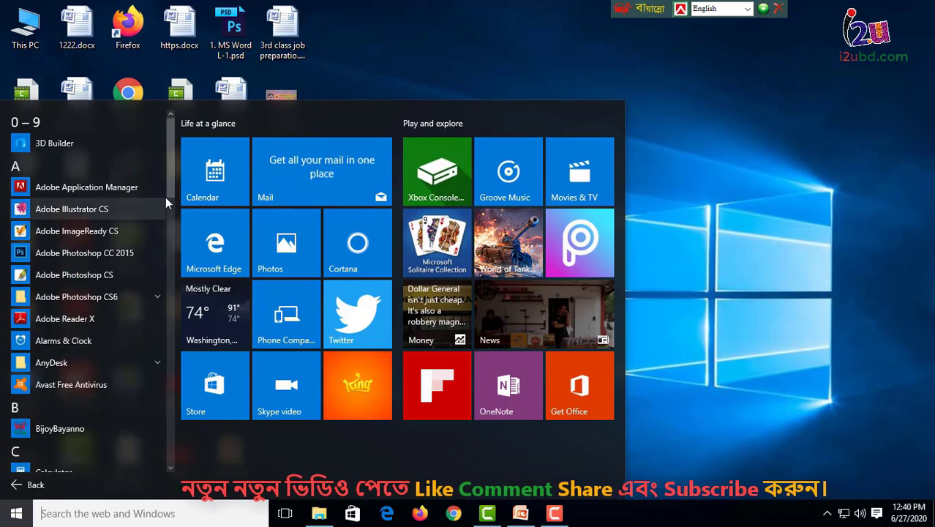
left_click_drag(172, 170, 181, 277)
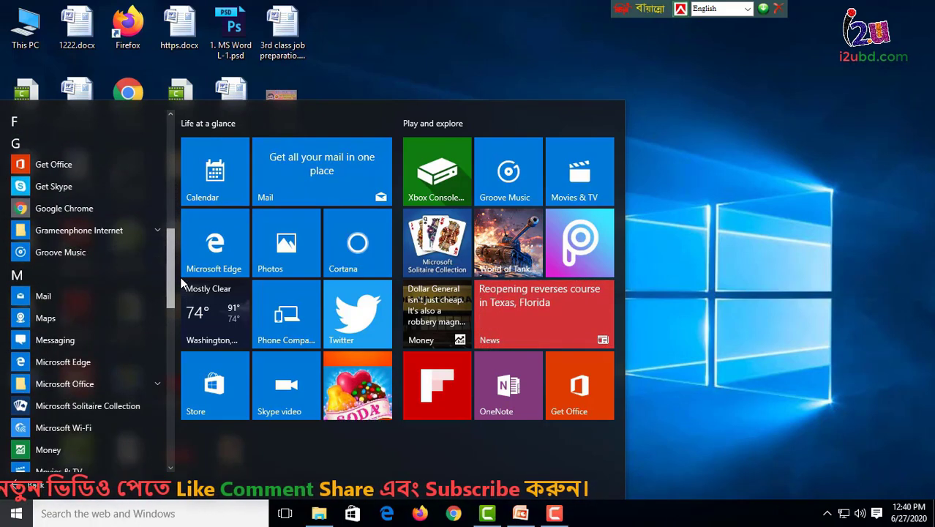
left_click(88, 382)
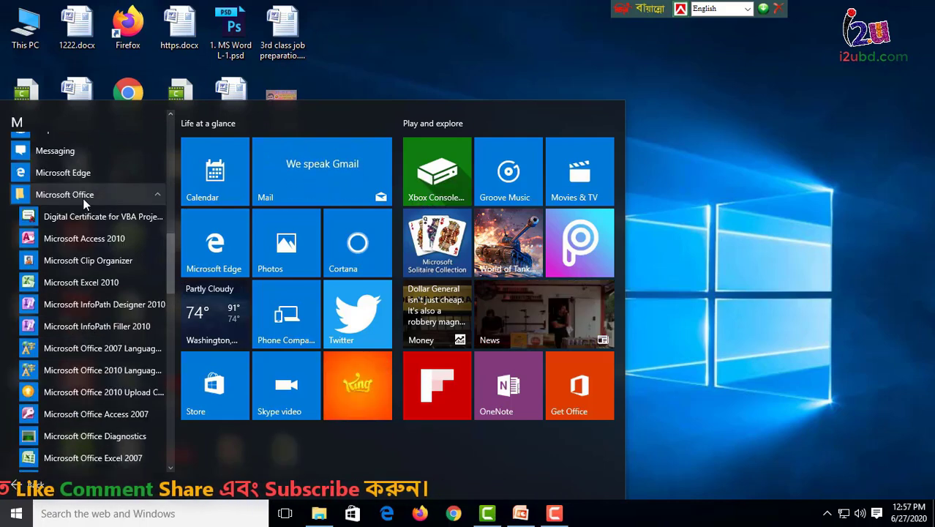
scroll(112, 351, "down", 3)
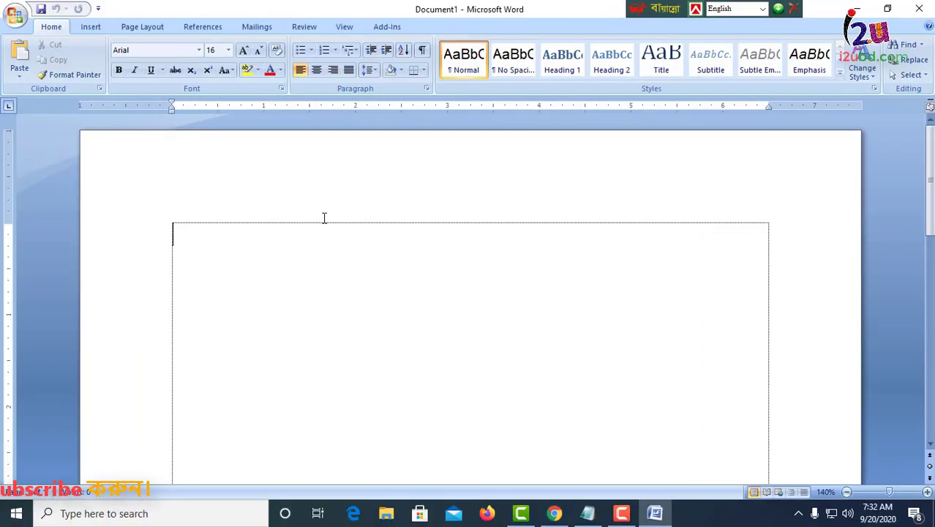
Insert a Plain Number 2 page number centred in the top-of-page header
left_click(95, 29)
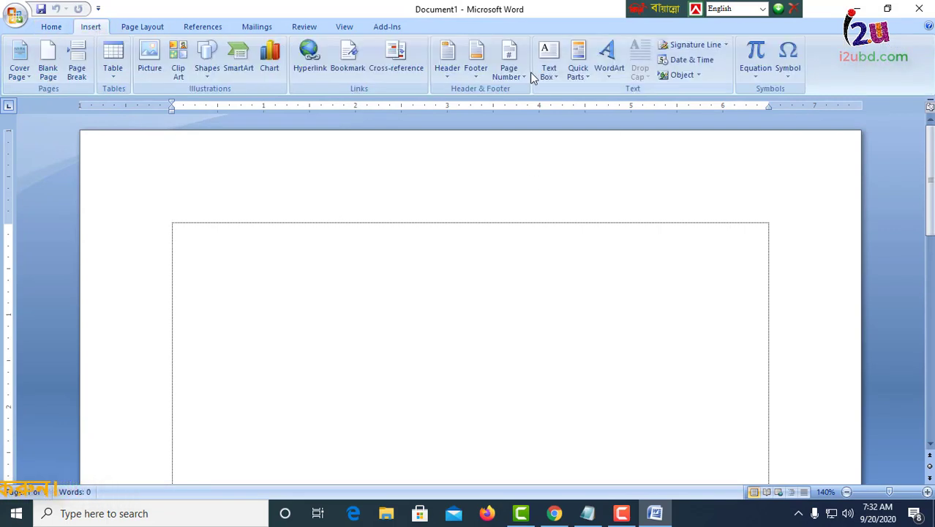
left_click(511, 64)
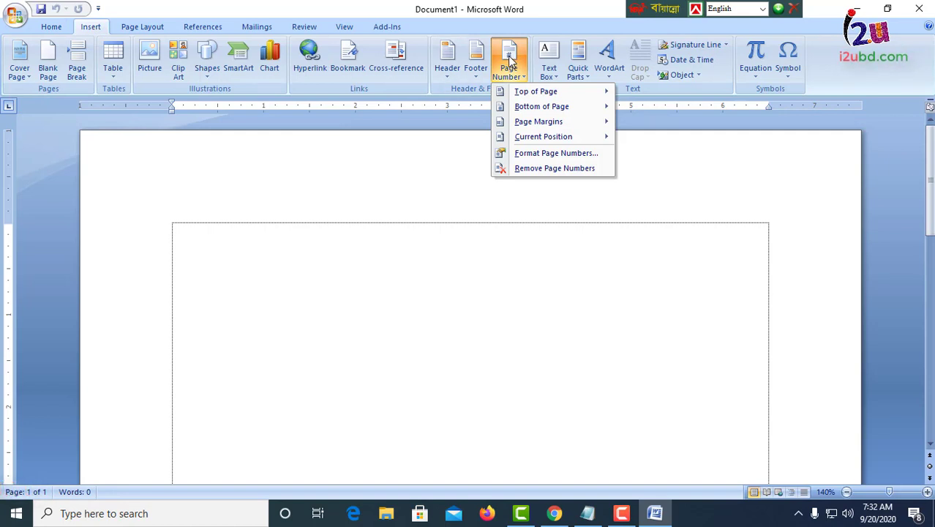
left_click(534, 92)
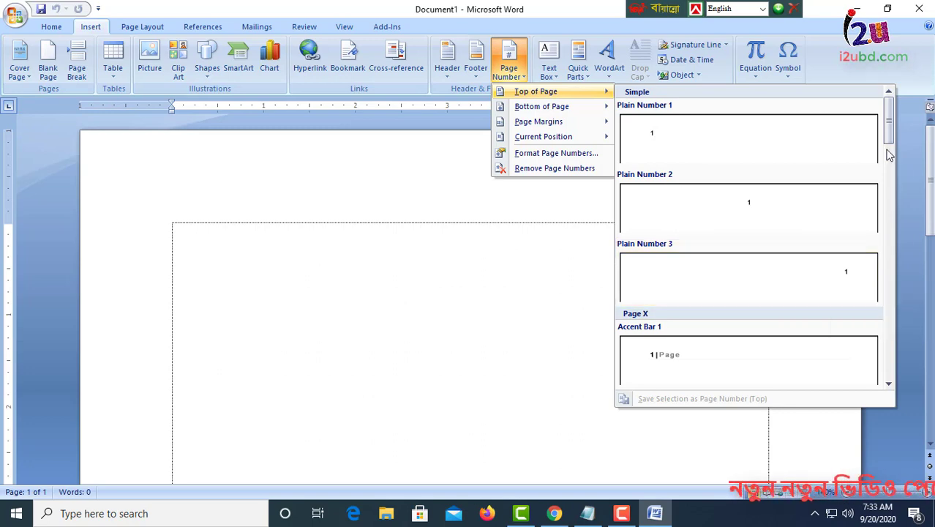
mouse_move(888, 121)
left_mouse_down()
mouse_move(921, 307)
mouse_move(914, 117)
left_mouse_up()
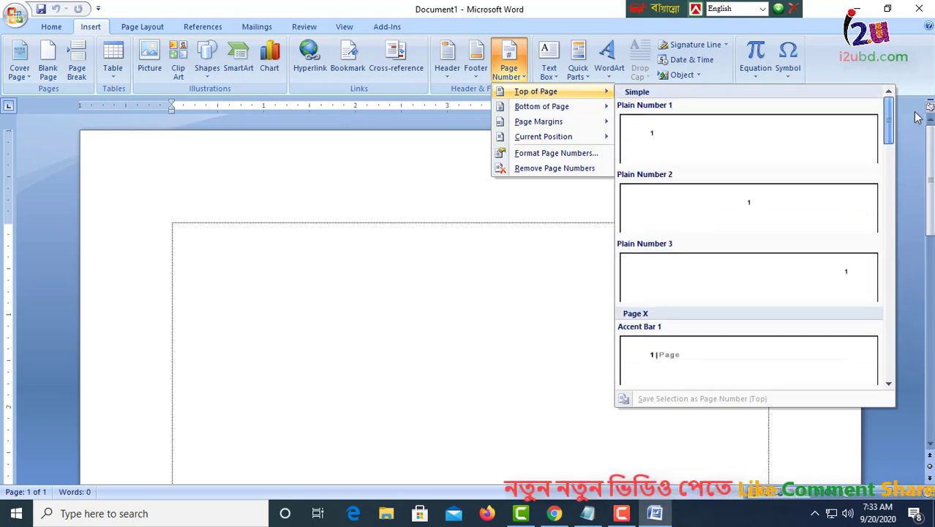
left_click(766, 213)
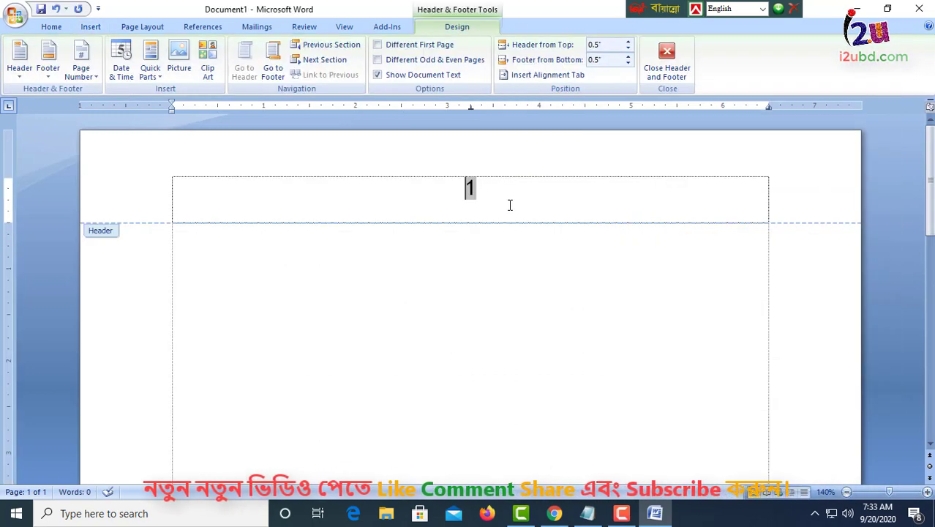
left_click(511, 199)
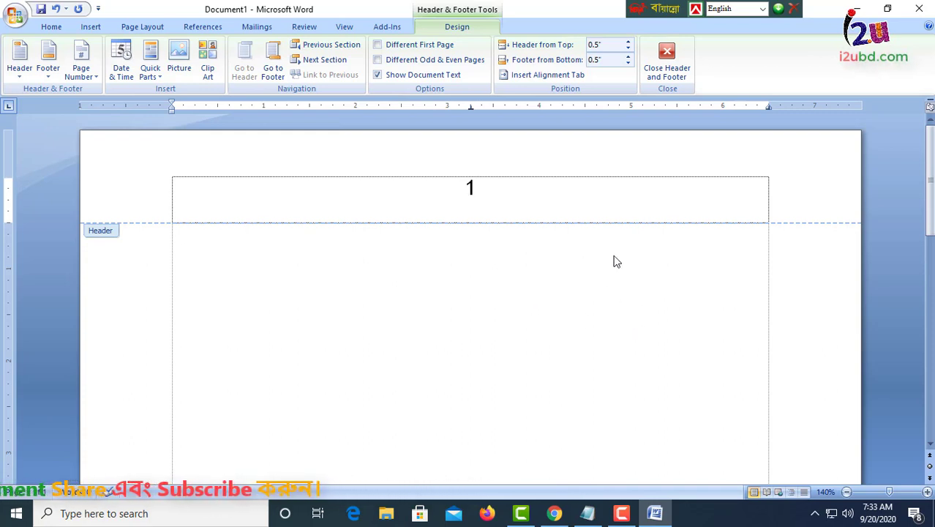
Undo the top page number and add a Plain Number 3 page number at the bottom right
left_click(58, 8)
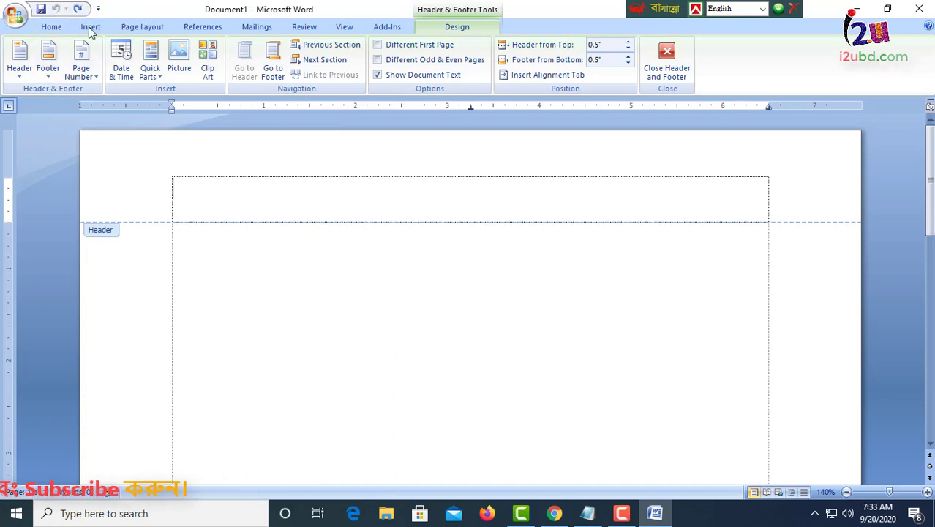
left_click(682, 73)
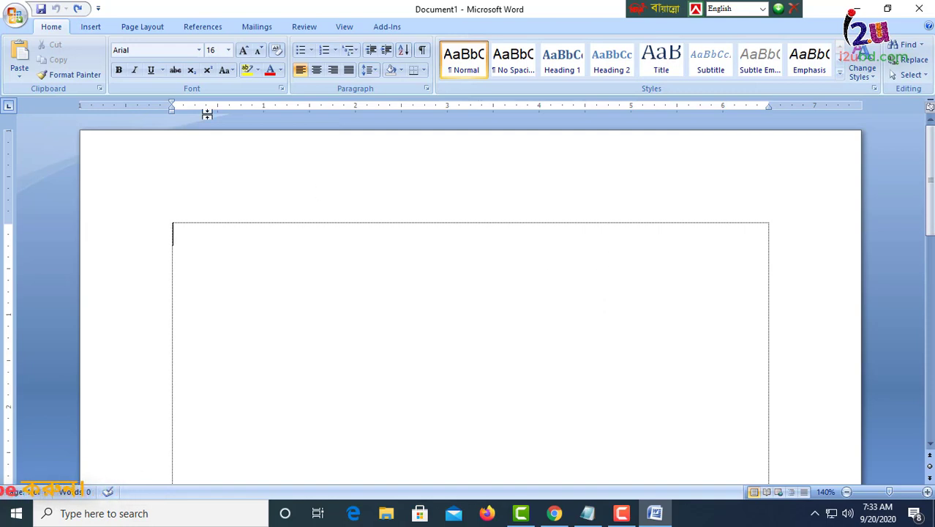
left_click(94, 27)
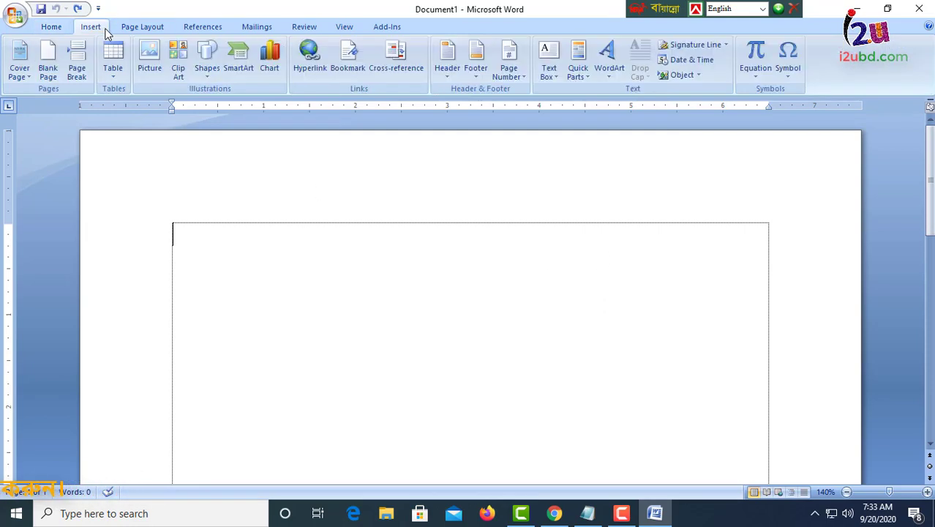
left_click(507, 70)
mouse_move(542, 106)
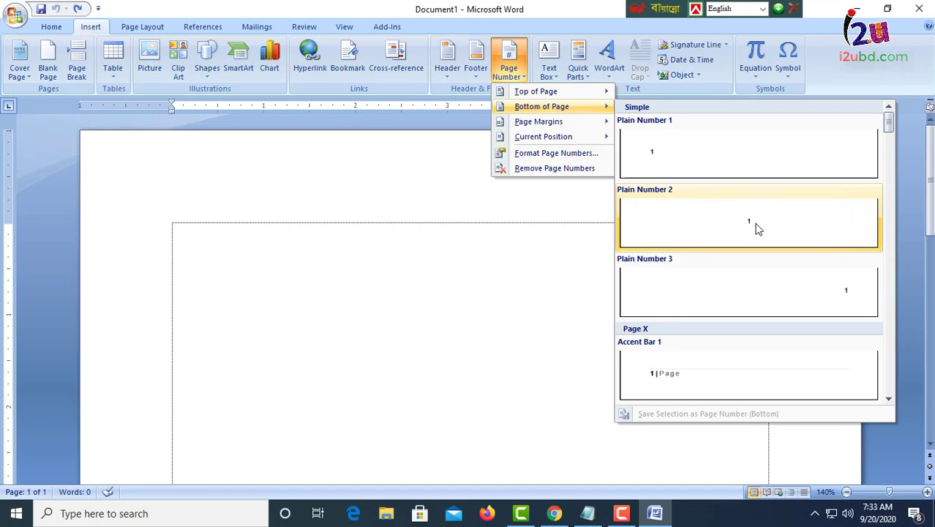
left_click(791, 289)
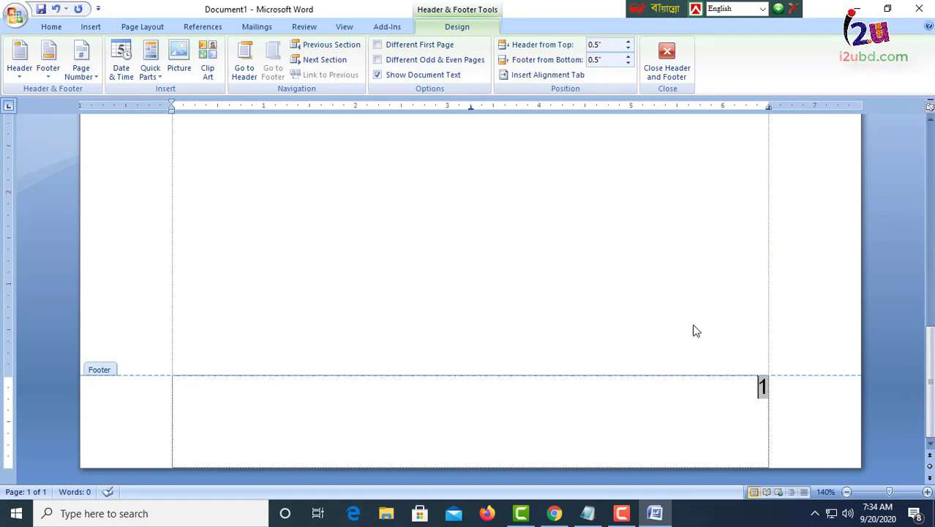
left_click(674, 82)
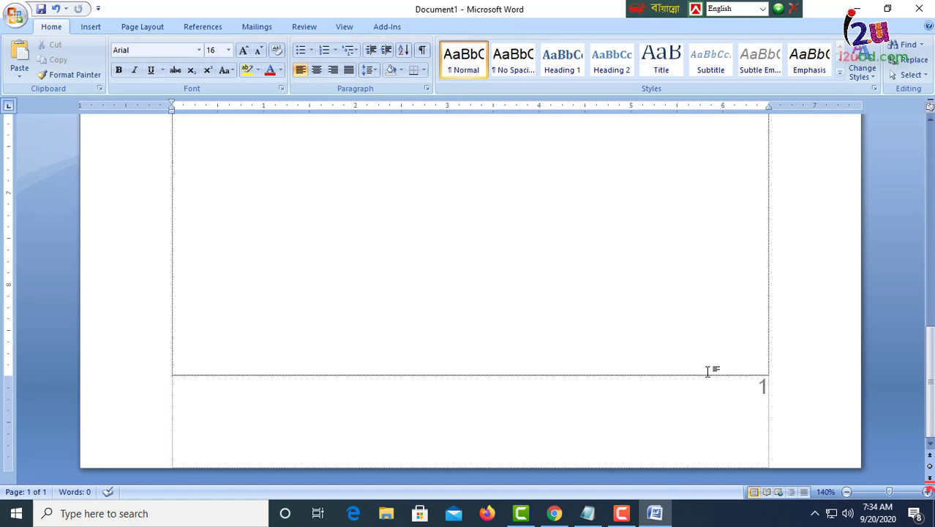
scroll(707, 371, "up", 6)
scroll(784, 358, "up", 5)
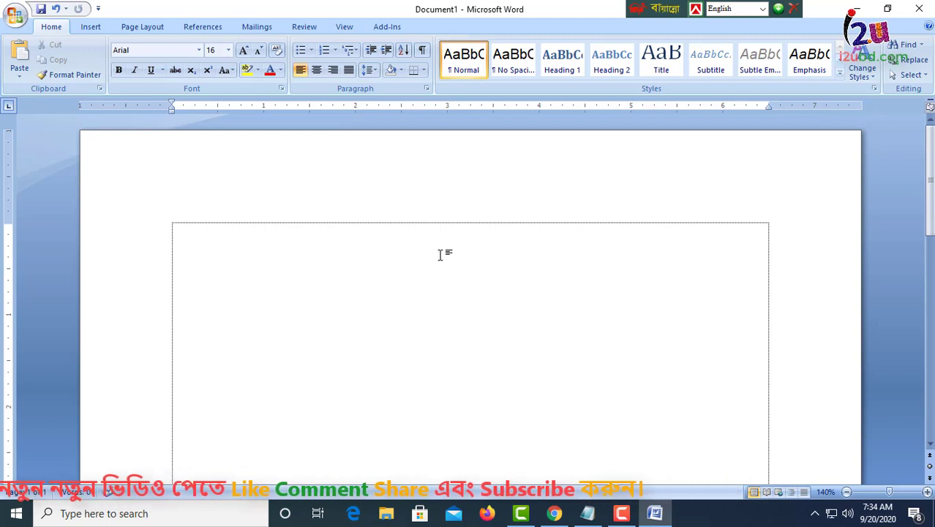
Add page breaks with Ctrl+Enter until the document reaches 34 pages, then return to the start
key("ctrl+Return")
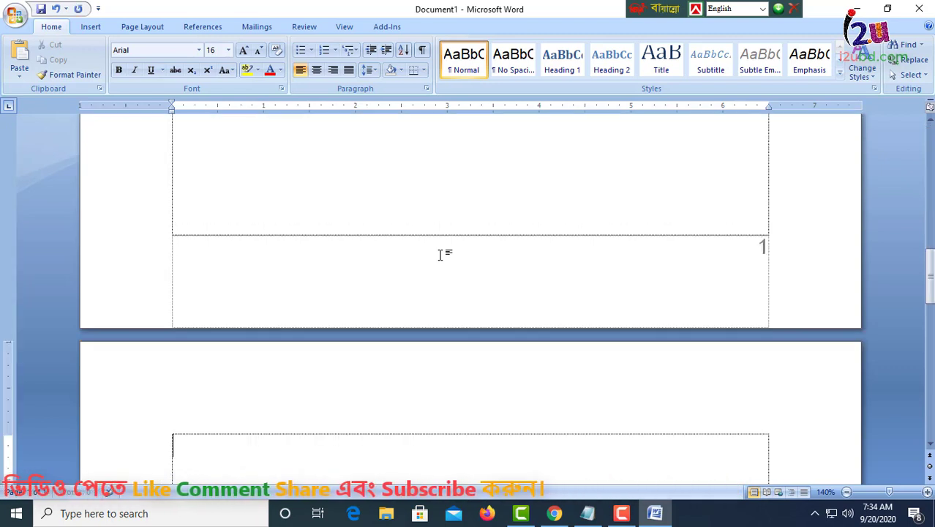
key("ctrl+Return")
key("ctrl+Return")
key("ctrl+Return")
key("ctrl+Return")
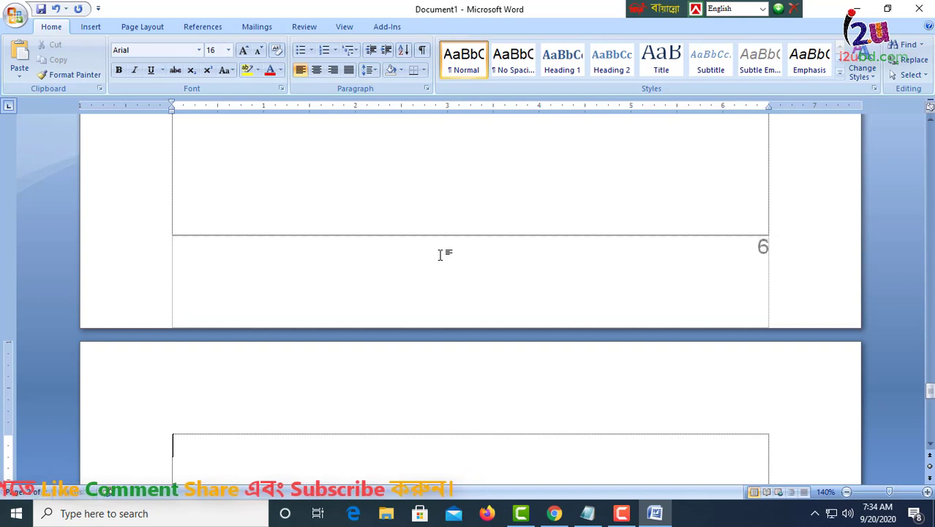
key("ctrl+Return")
key("ctrl+Return")
key("ctrl+Return")
key("ctrl+Return")
key("ctrl+Return")
key("ctrl+Return")
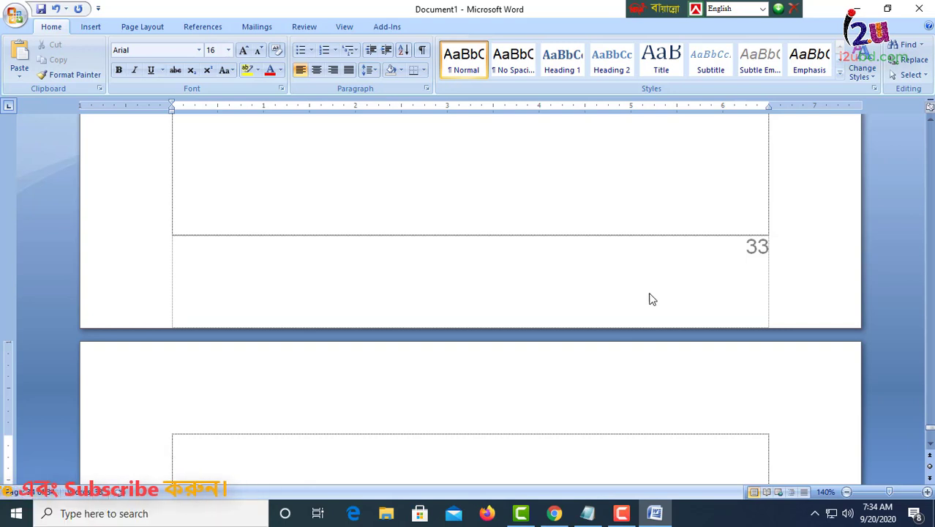
scroll(729, 278, "up", 2)
scroll(707, 284, "up", 10)
scroll(707, 284, "up", 2)
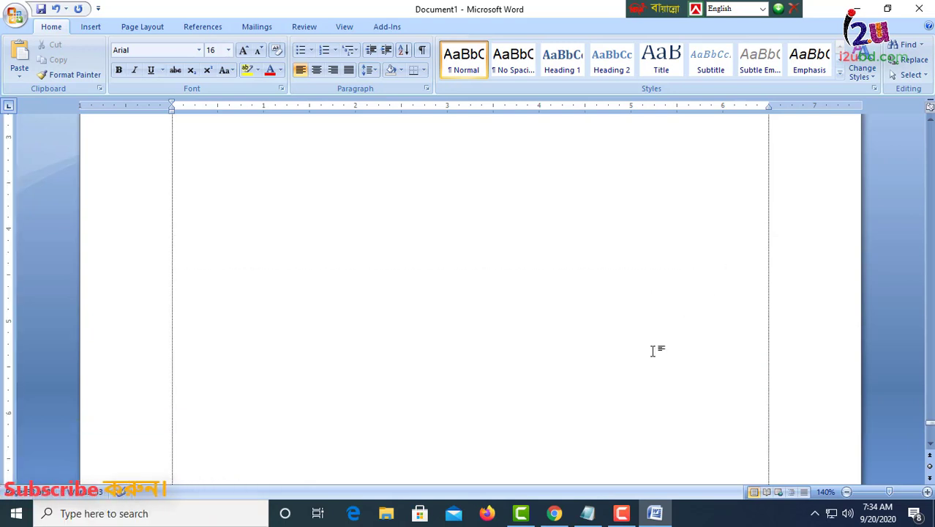
scroll(654, 351, "down", 10)
scroll(708, 377, "down", 5)
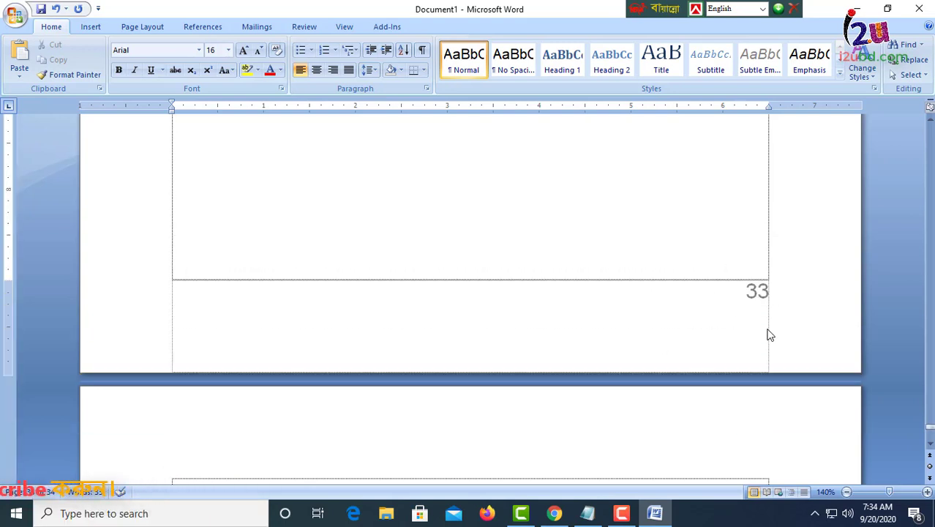
scroll(693, 376, "up", 10)
scroll(695, 375, "up", 12)
scroll(698, 375, "up", 3)
scroll(697, 381, "up", 4)
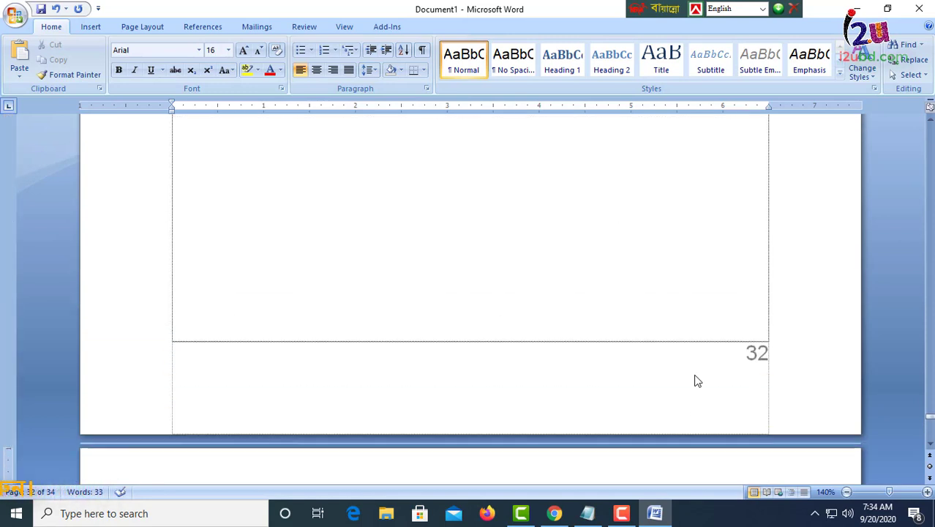
scroll(697, 381, "up", 4)
scroll(695, 375, "up", 4)
scroll(696, 376, "up", 4)
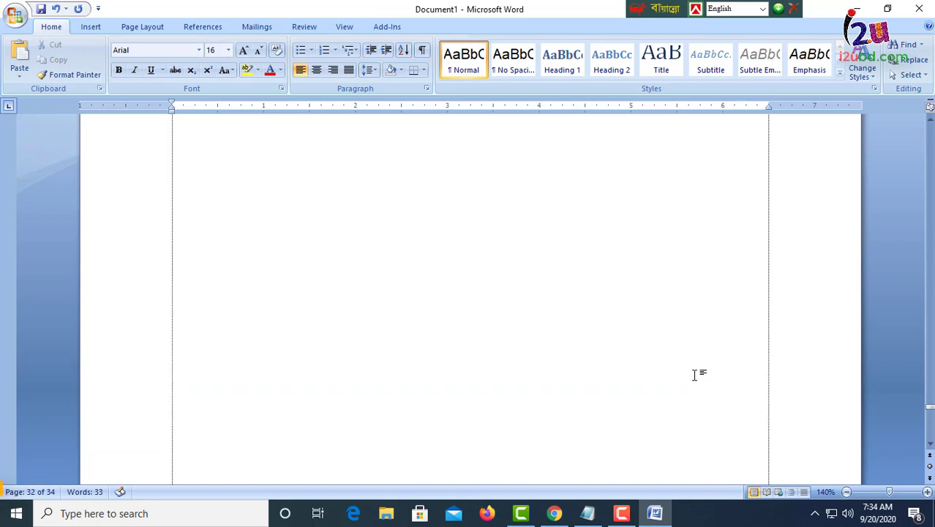
scroll(697, 381, "up", 4)
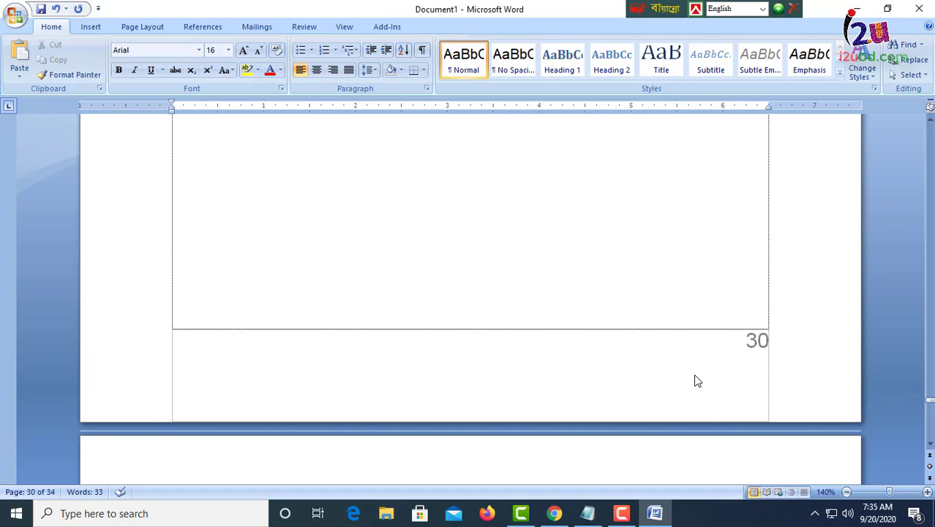
scroll(614, 327, "up", 3)
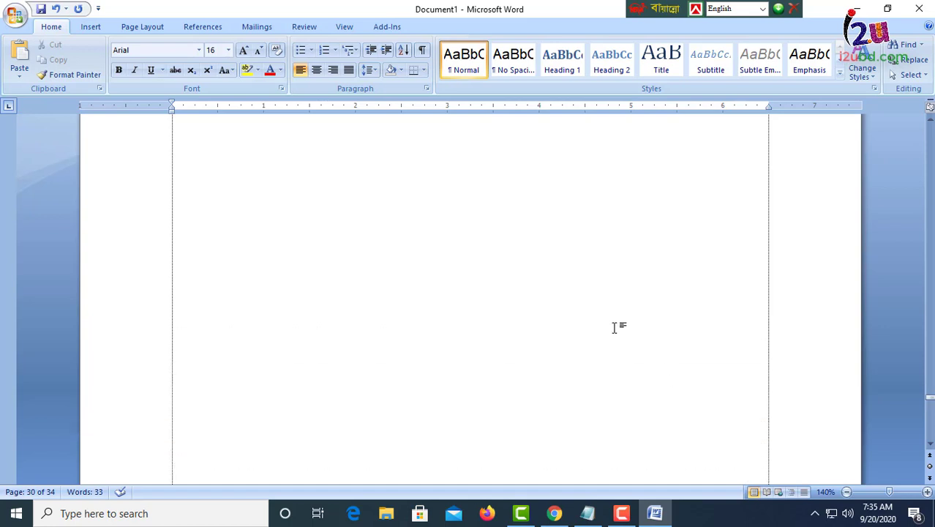
scroll(605, 334, "up", 1)
scroll(604, 336, "up", 2)
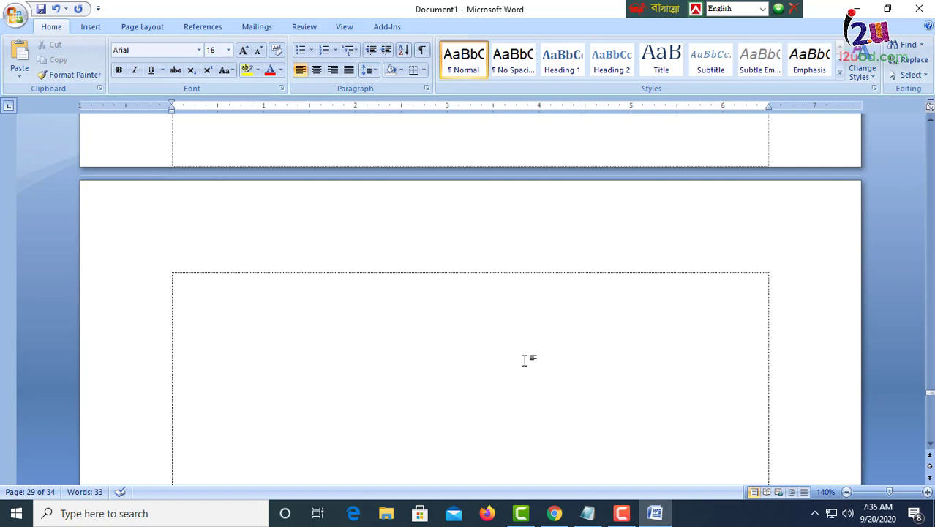
key("ctrl+Home")
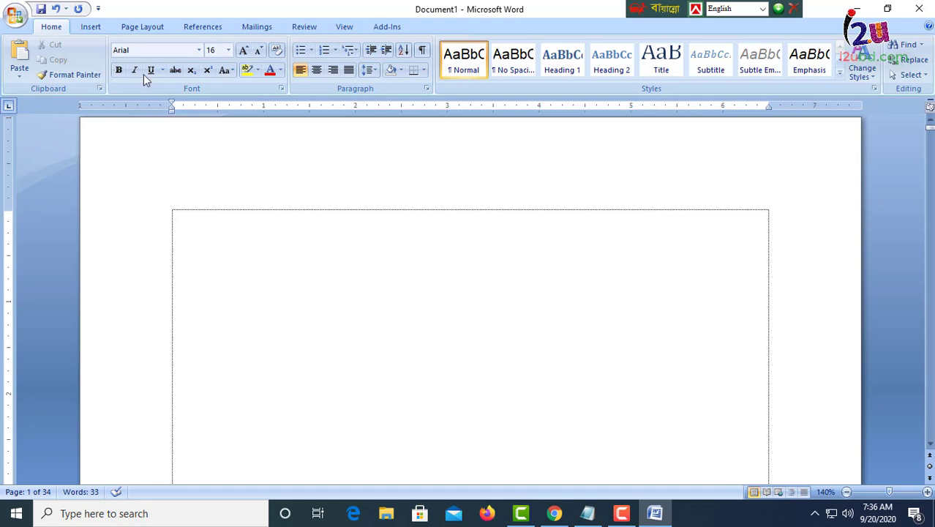
Add a Blank header and type 'i2u Computer Education' into its placeholder
left_click(90, 27)
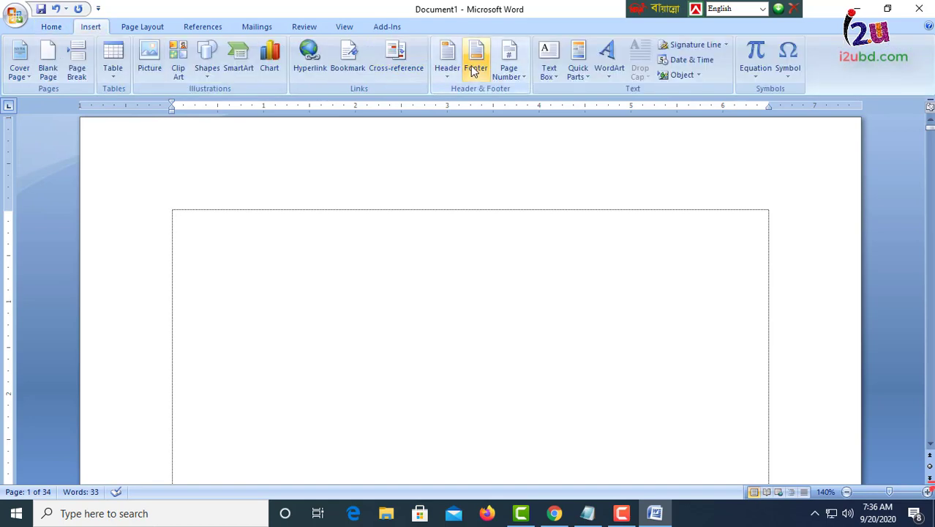
left_click(448, 58)
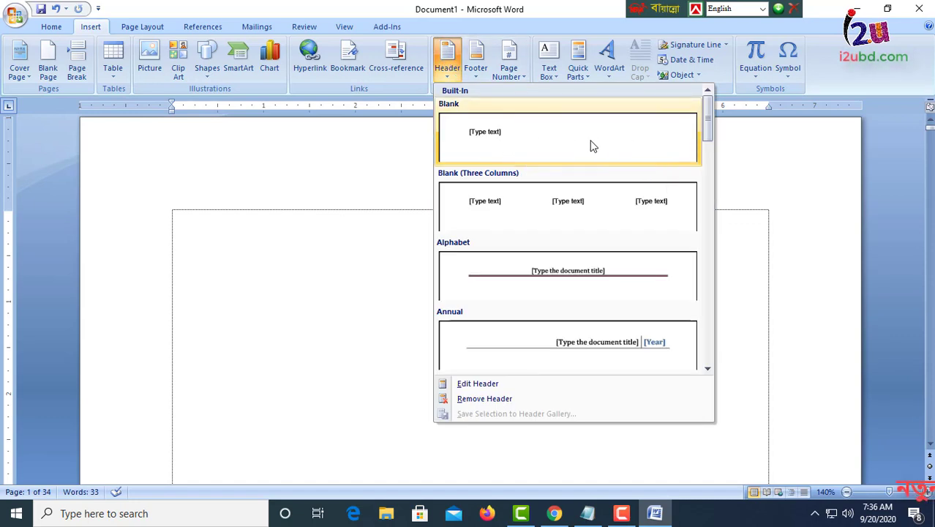
scroll(581, 168, "down", 5)
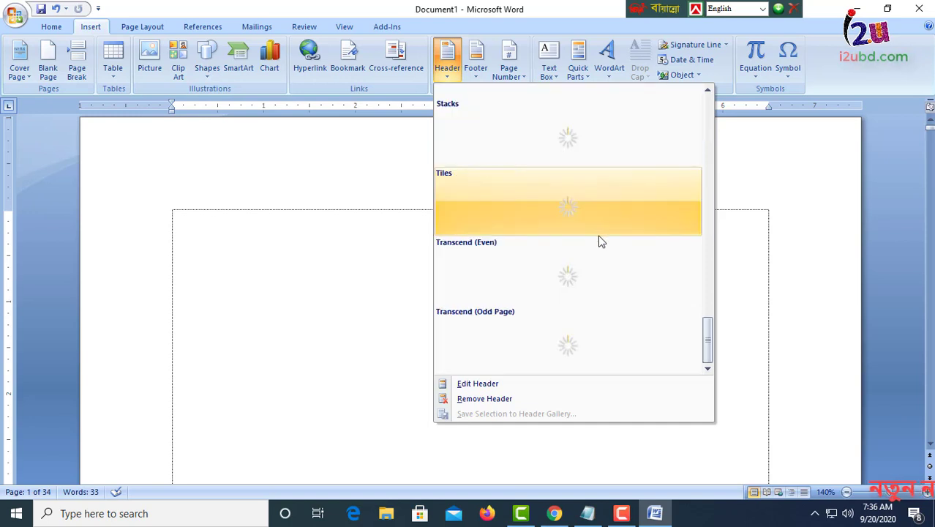
scroll(590, 242, "up", 2)
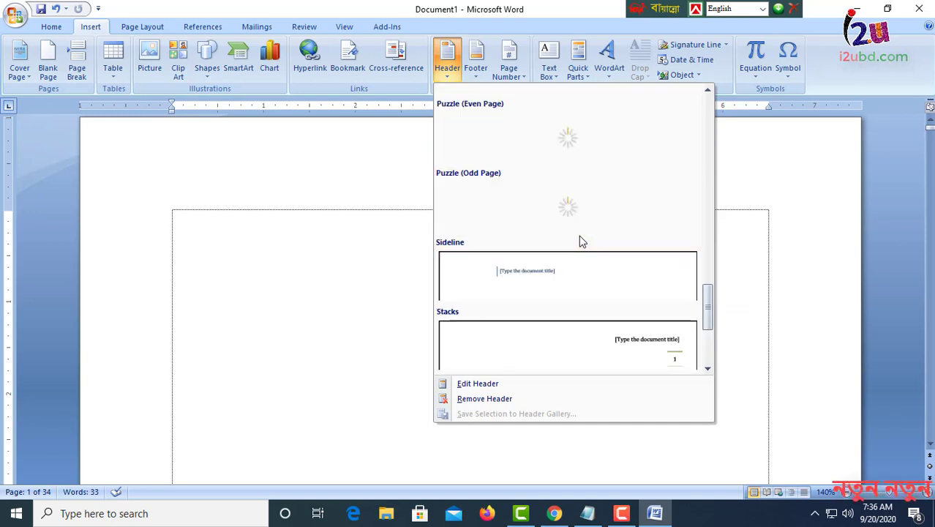
scroll(579, 235, "up", 3)
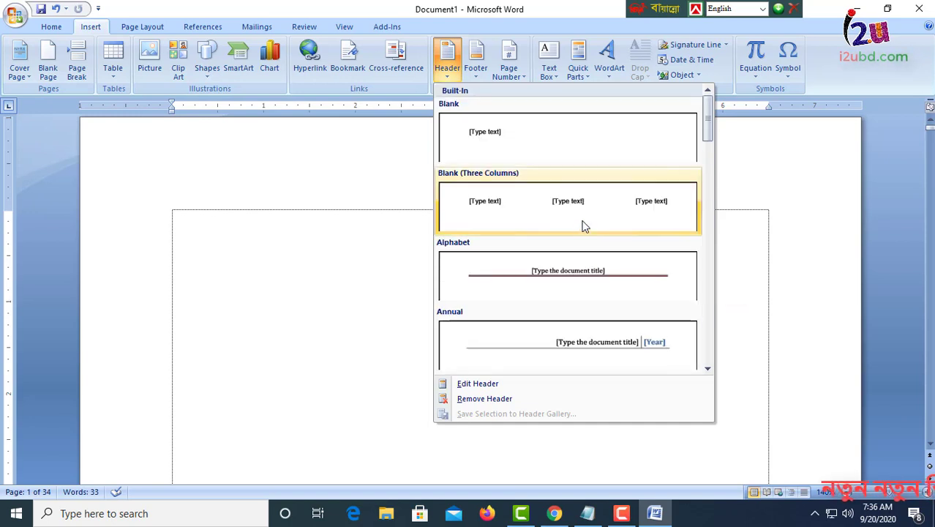
left_click(534, 140)
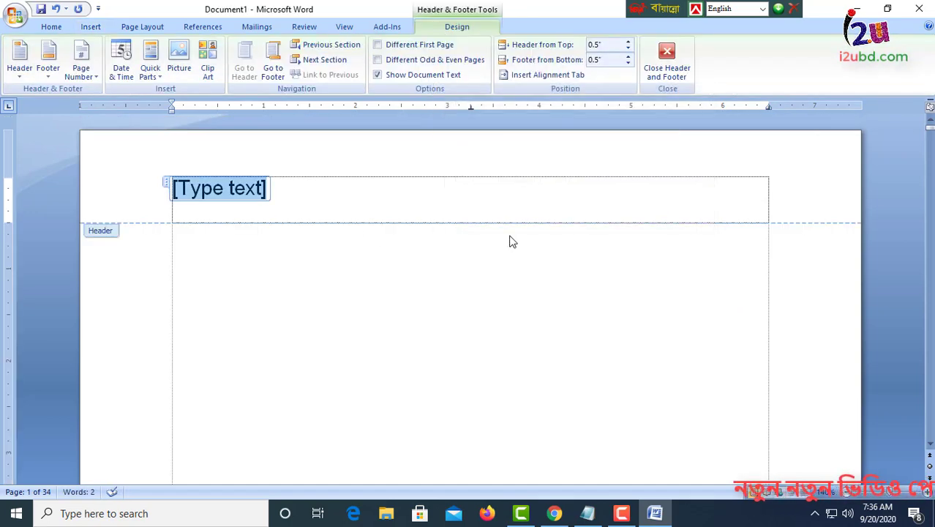
type("i2u C")
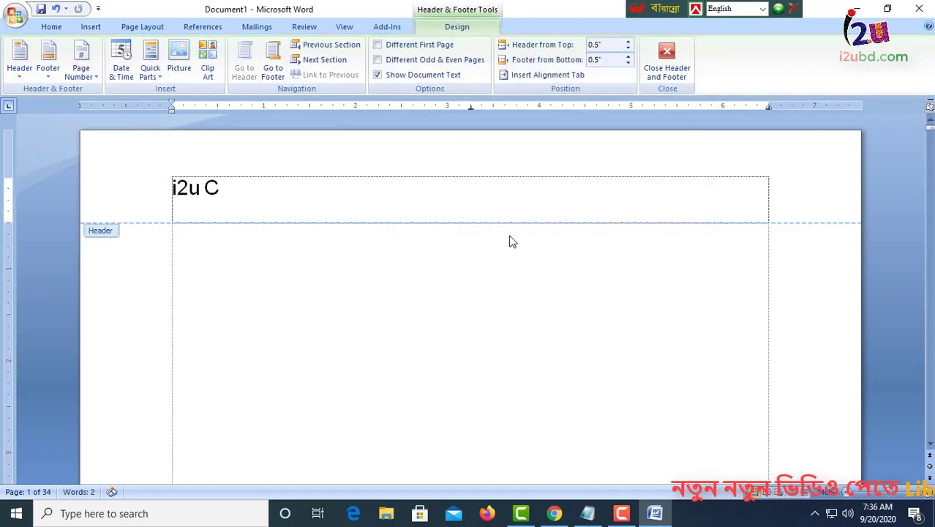
type("omputer")
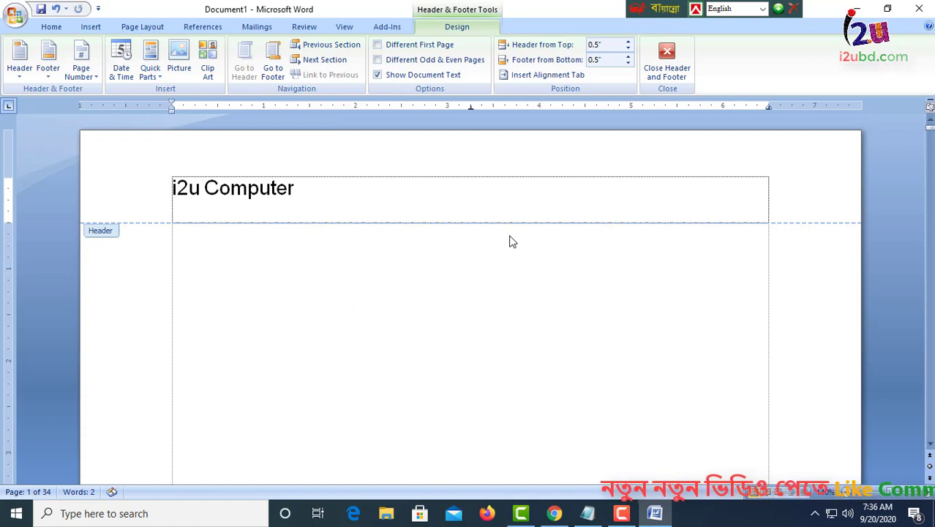
type(" Educatio")
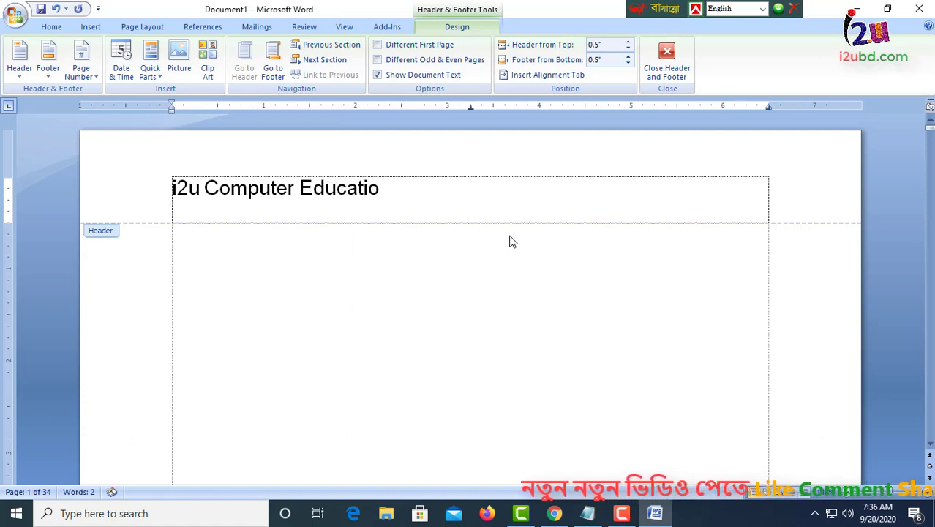
type("n")
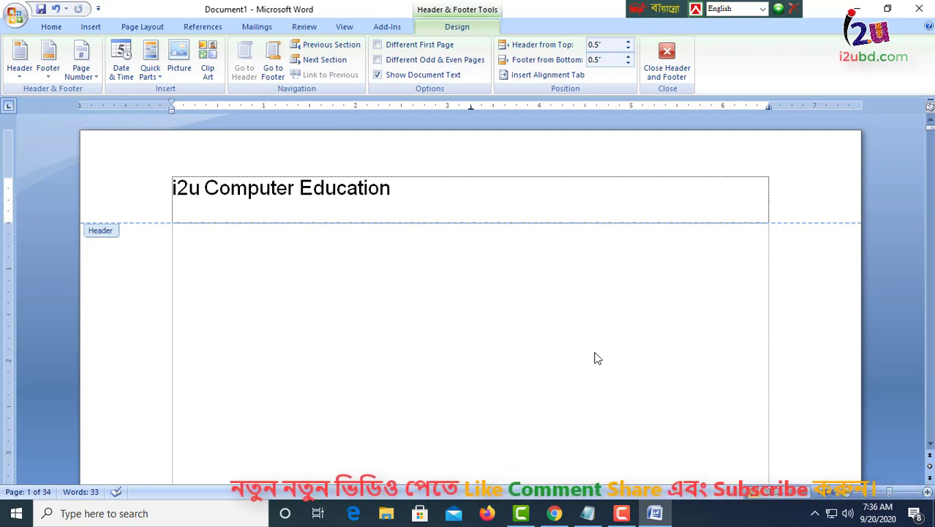
Close header editing and scroll through the pages to confirm the header repeats on each
left_click(671, 81)
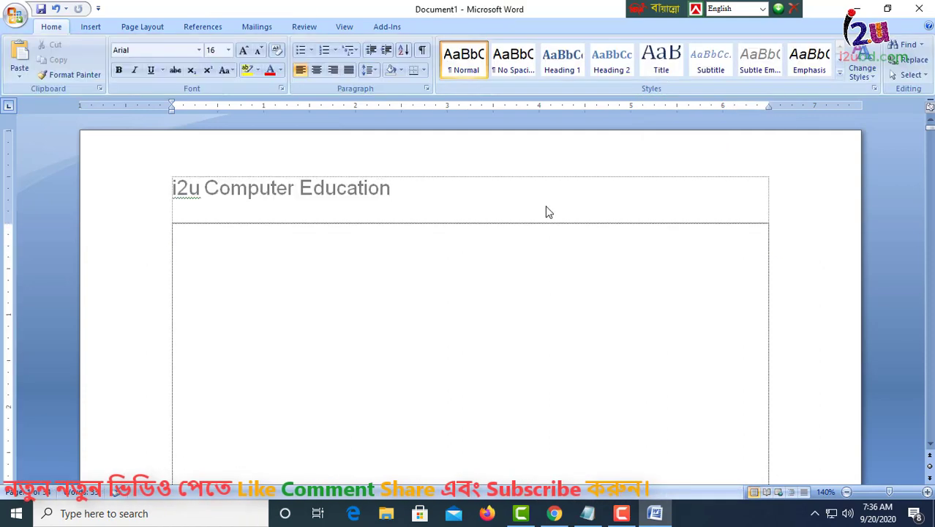
scroll(471, 333, "down", 2)
scroll(470, 333, "down", 5)
scroll(479, 333, "down", 2)
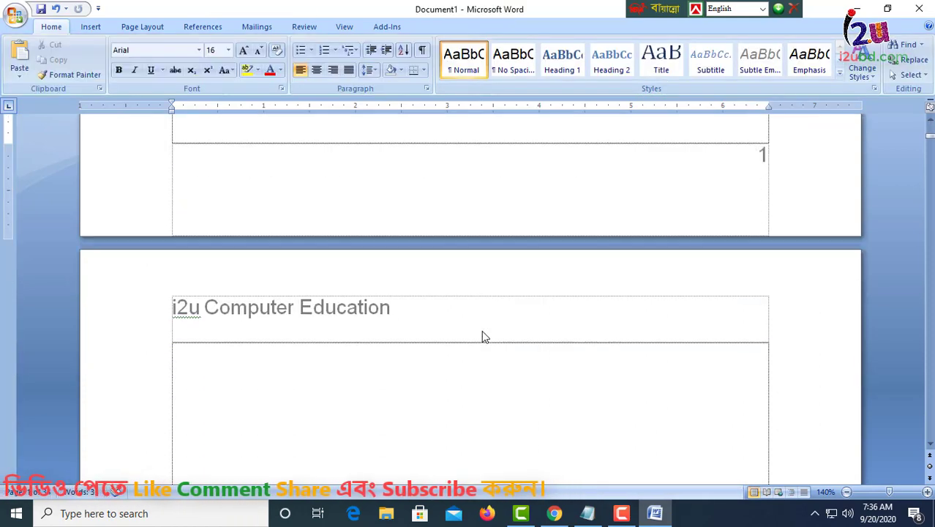
scroll(481, 331, "down", 2)
scroll(483, 331, "down", 5)
scroll(483, 331, "down", 8)
scroll(483, 332, "down", 3)
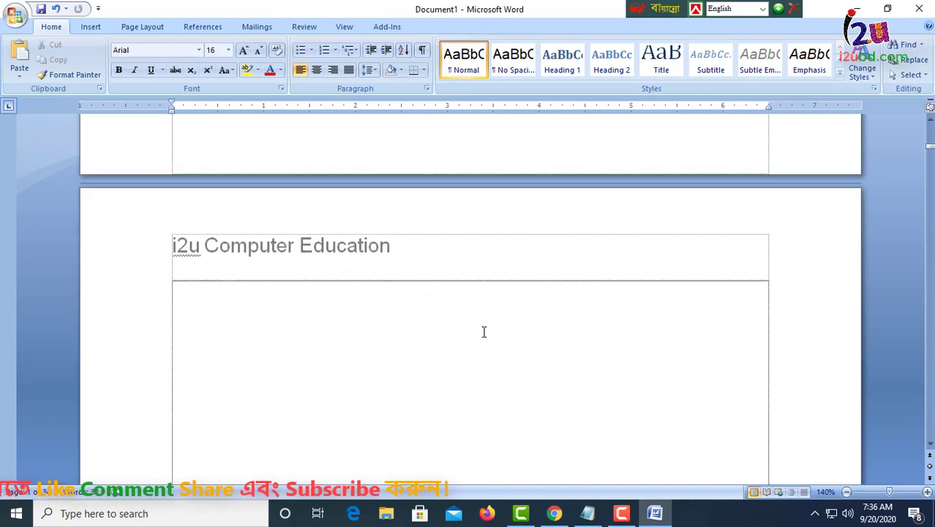
scroll(484, 332, "down", 7)
scroll(482, 332, "down", 8)
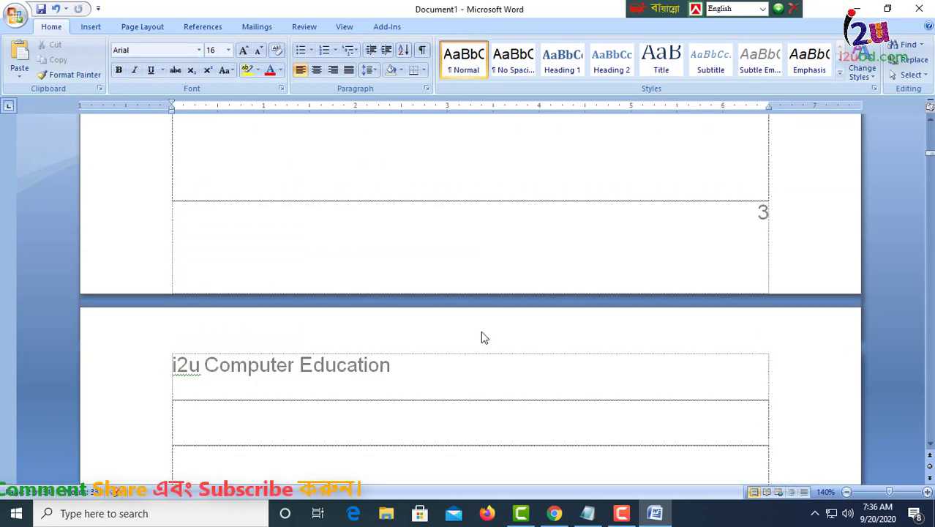
scroll(483, 332, "down", 2)
scroll(480, 331, "down", 3)
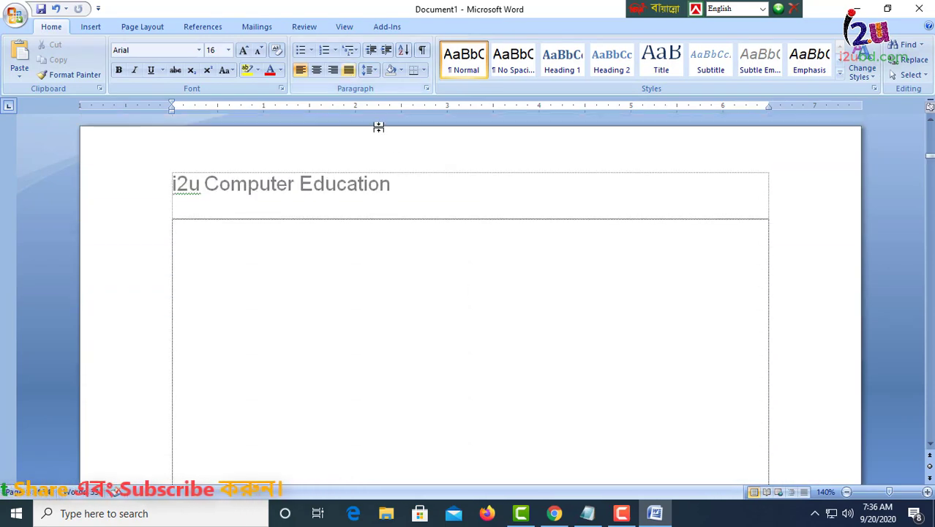
scroll(278, 117, "up", 7)
Bring up the Insert ribbon and scroll back toward the top of the document
left_click(88, 27)
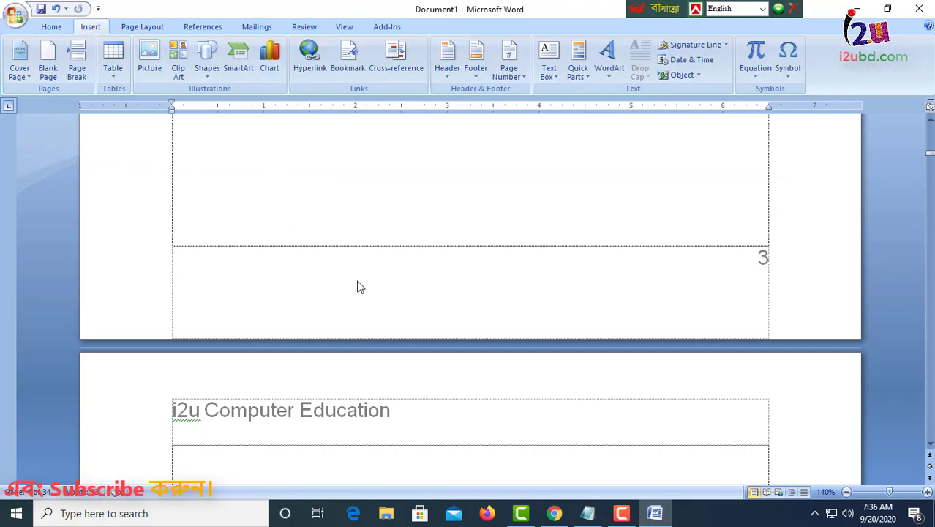
scroll(491, 301, "up", 5)
scroll(490, 301, "up", 8)
scroll(516, 290, "up", 8)
scroll(516, 291, "up", 5)
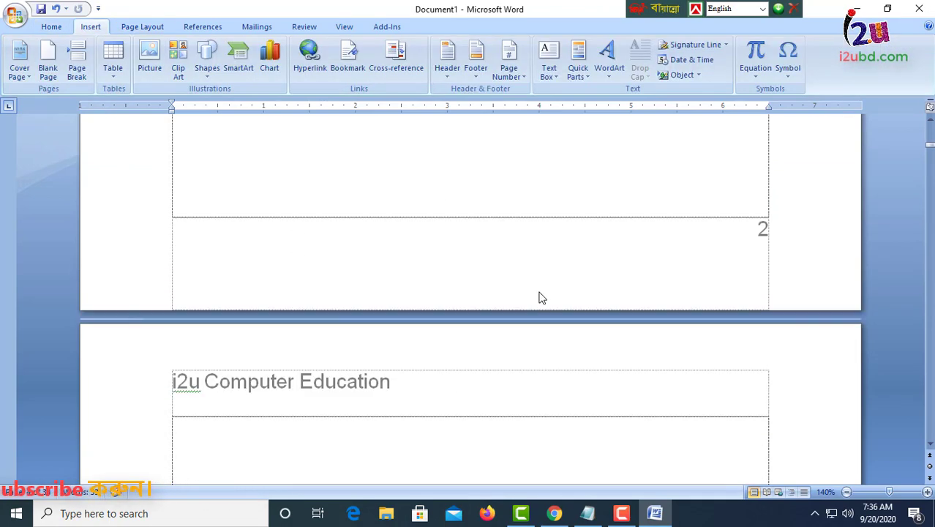
Add a Blank footer containing the contact phone number and close footer editing
left_click(482, 69)
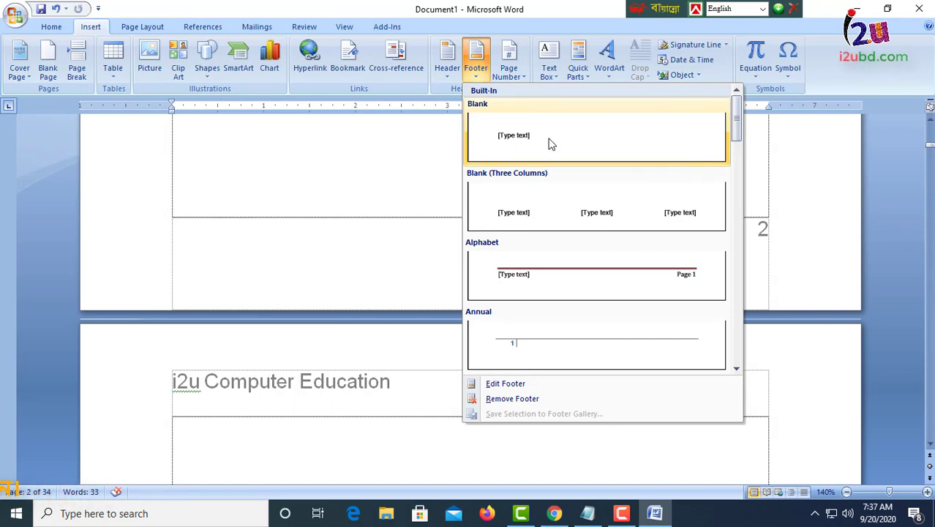
left_click(551, 143)
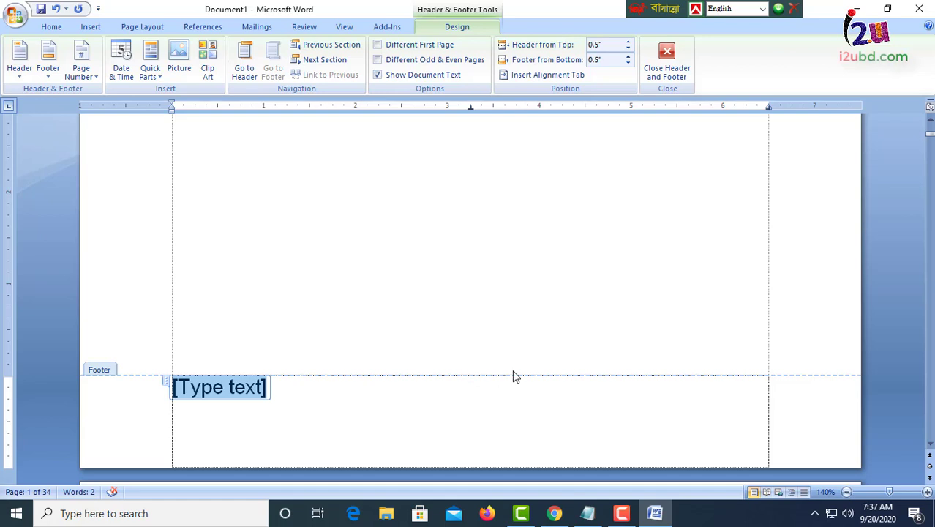
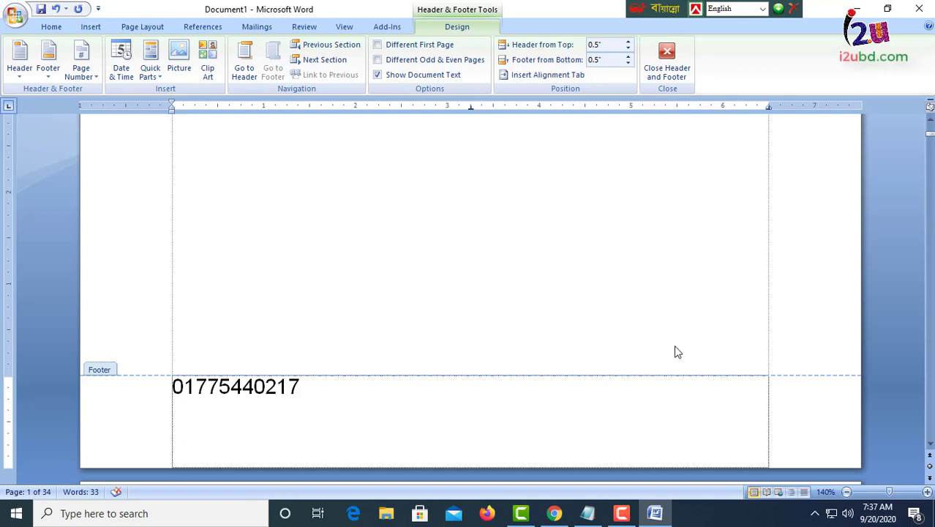
left_click(662, 65)
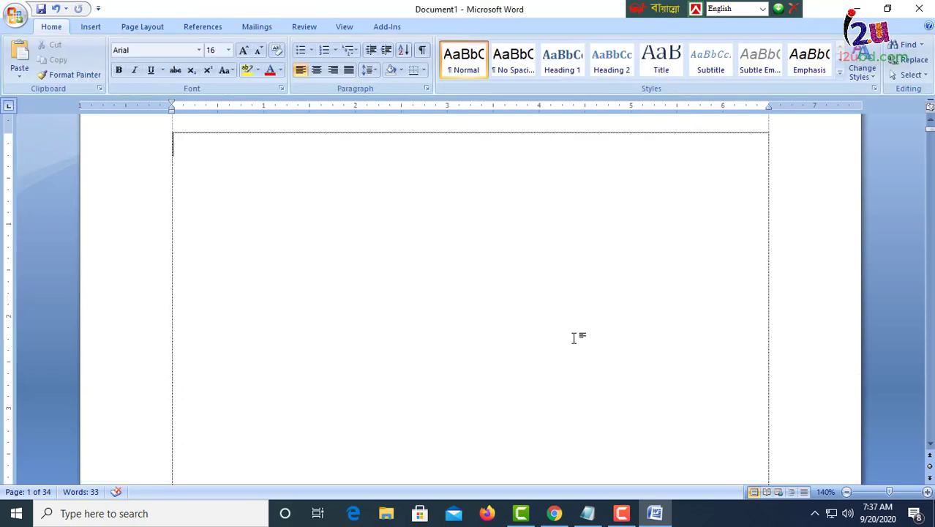
scroll(565, 333, "down", 2)
scroll(564, 333, "down", 3)
scroll(562, 329, "down", 5)
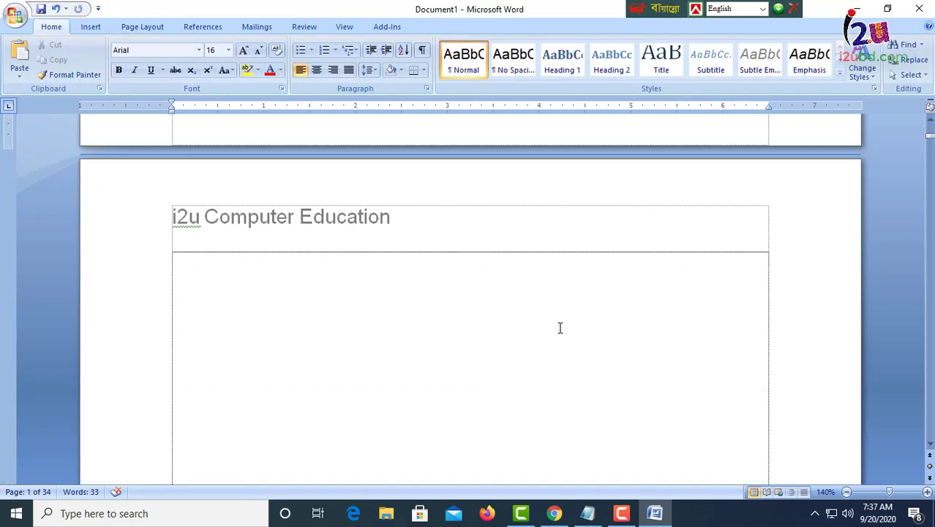
scroll(558, 328, "down", 5)
scroll(558, 328, "down", 5)
scroll(556, 328, "down", 5)
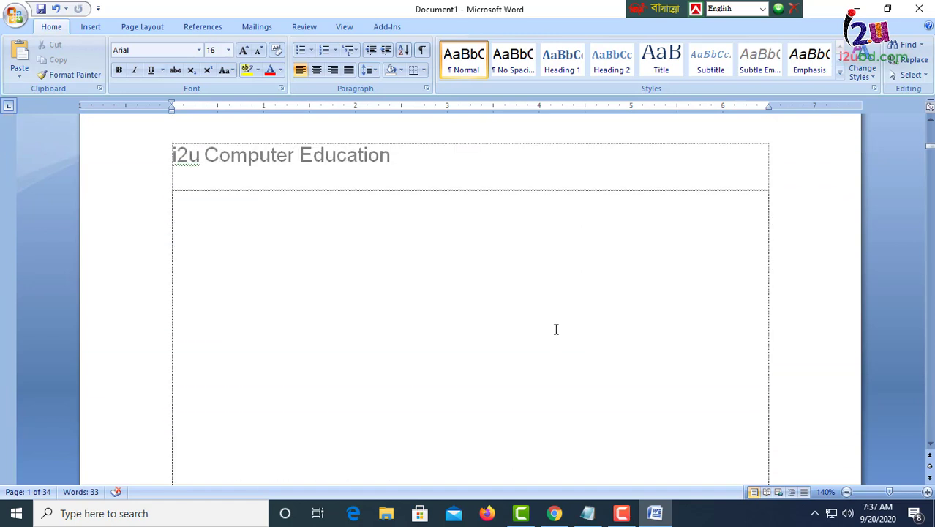
scroll(556, 329, "down", 5)
scroll(556, 330, "down", 5)
scroll(547, 331, "down", 8)
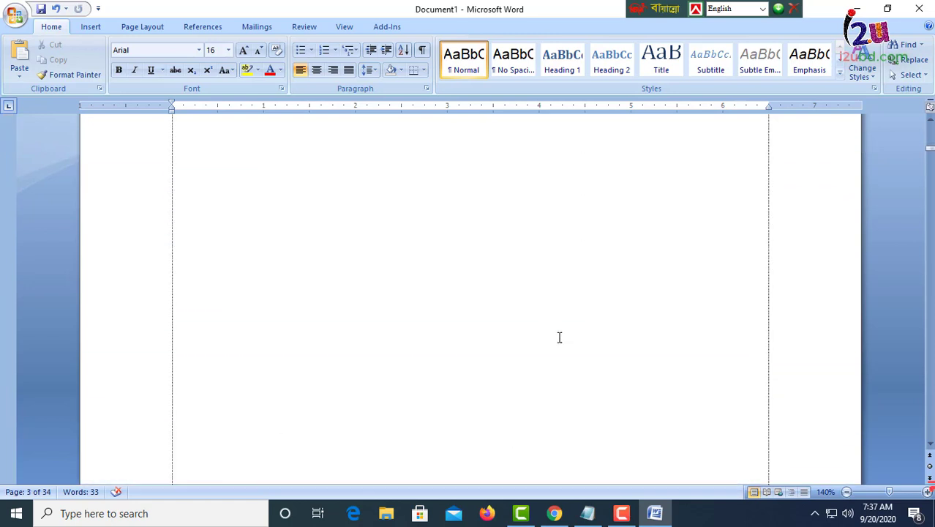
scroll(559, 336, "up", 3)
scroll(559, 335, "up", 3)
scroll(559, 337, "up", 3)
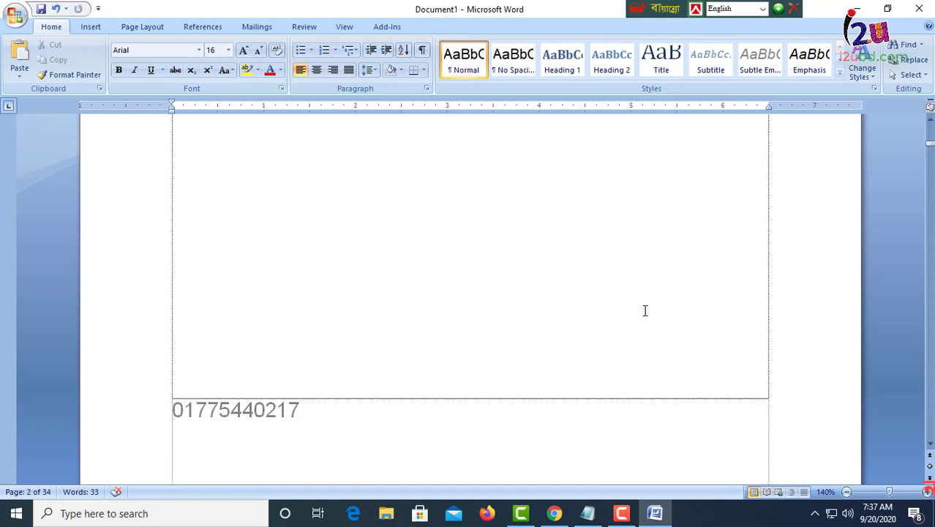
scroll(644, 309, "up", 2)
scroll(548, 303, "up", 2)
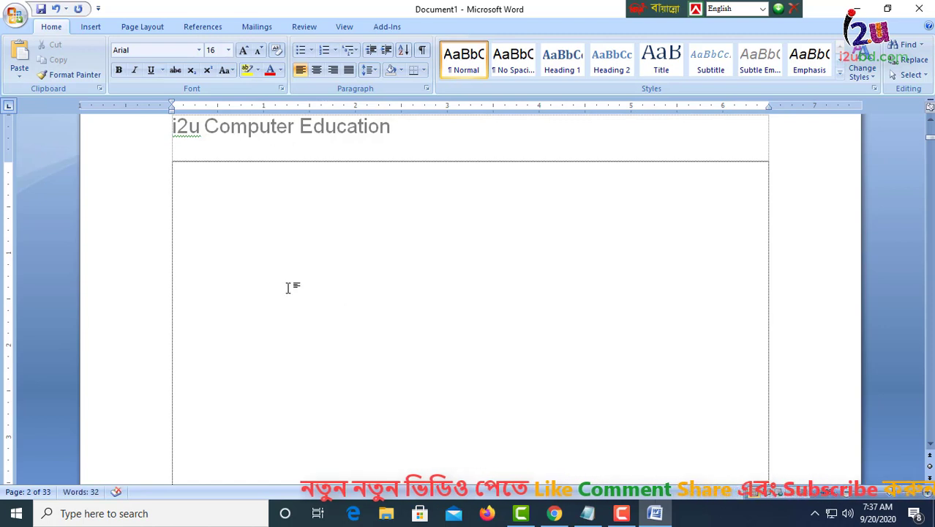
Insert the picture 15.jpg from the Desktop into the document
left_click(88, 28)
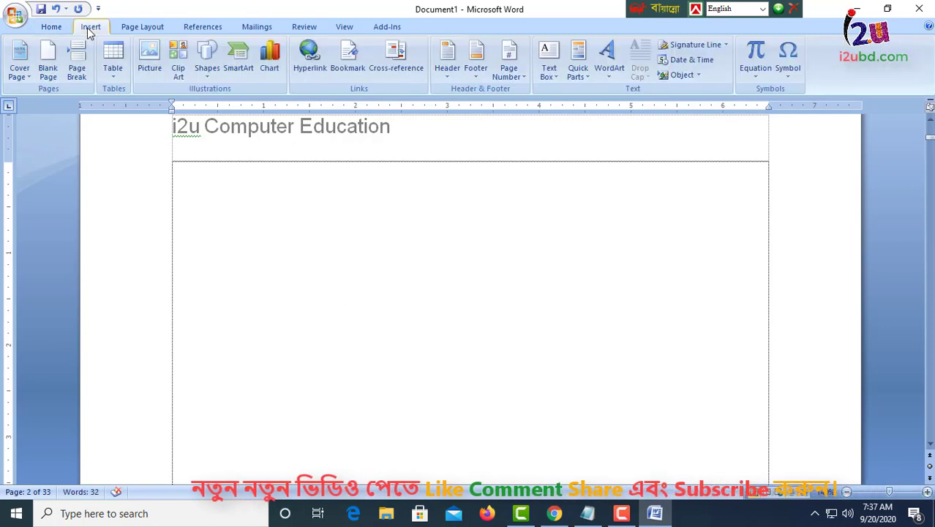
left_click(162, 65)
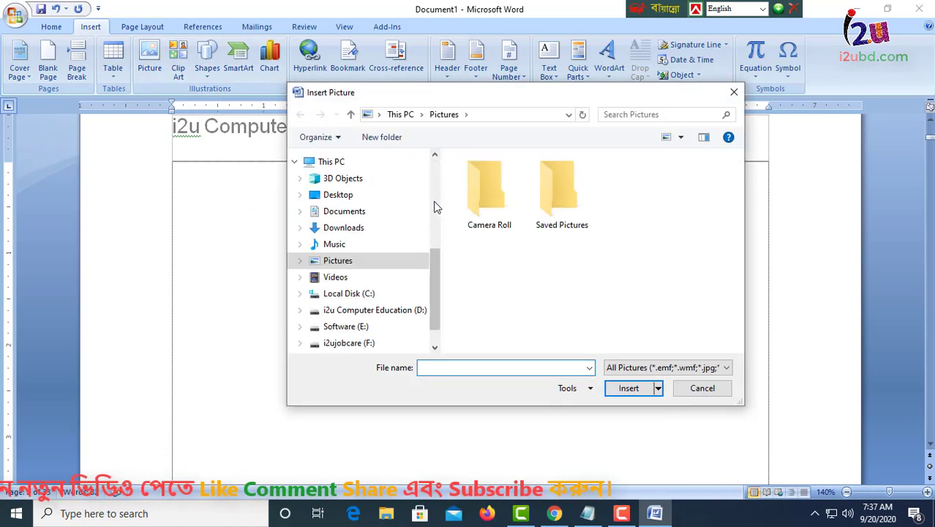
scroll(437, 269, "down", 1)
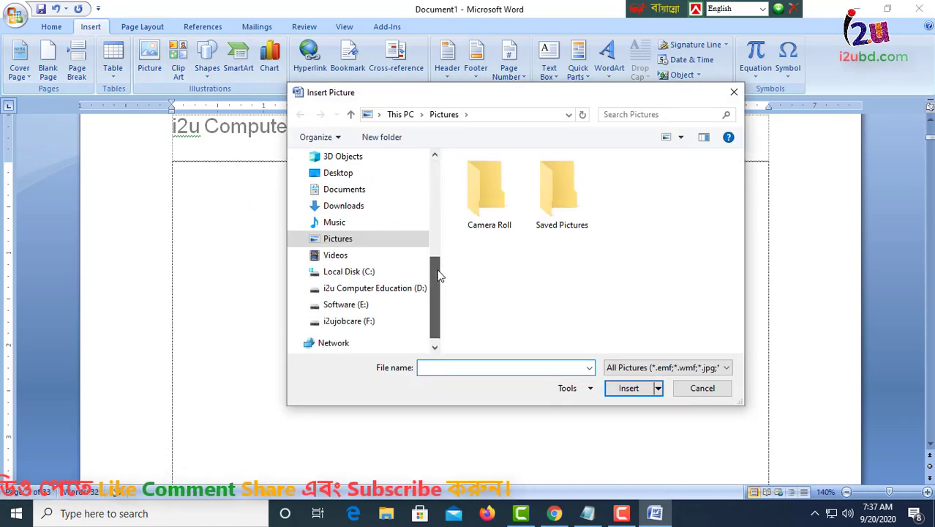
scroll(439, 272, "down", 1)
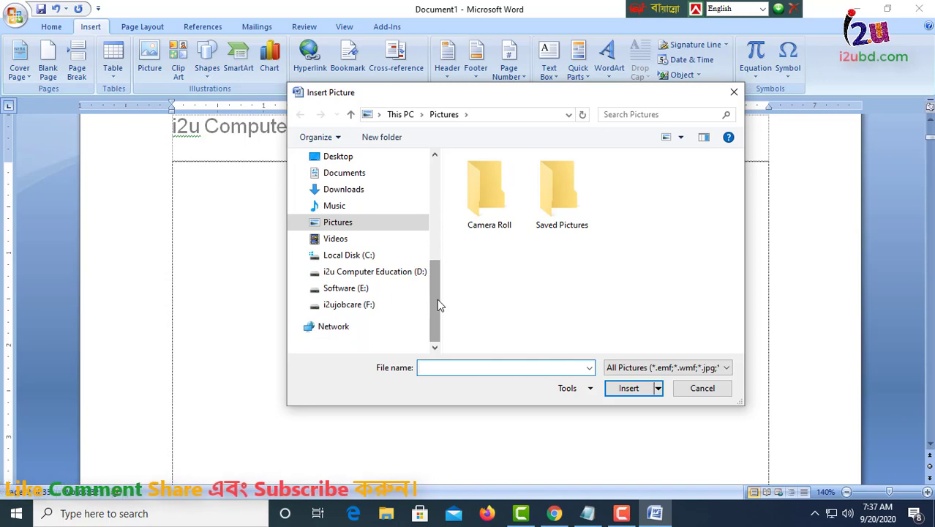
left_click_drag(437, 287, 436, 268)
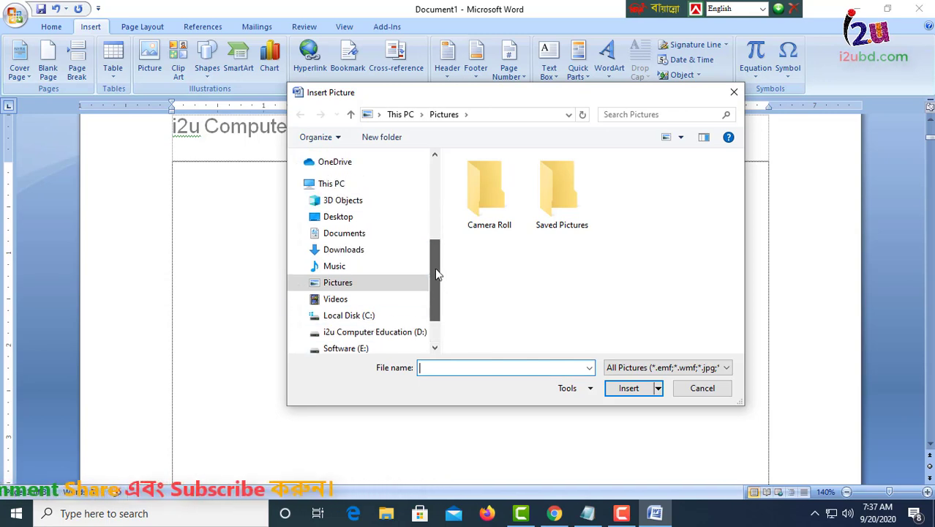
left_click(356, 221)
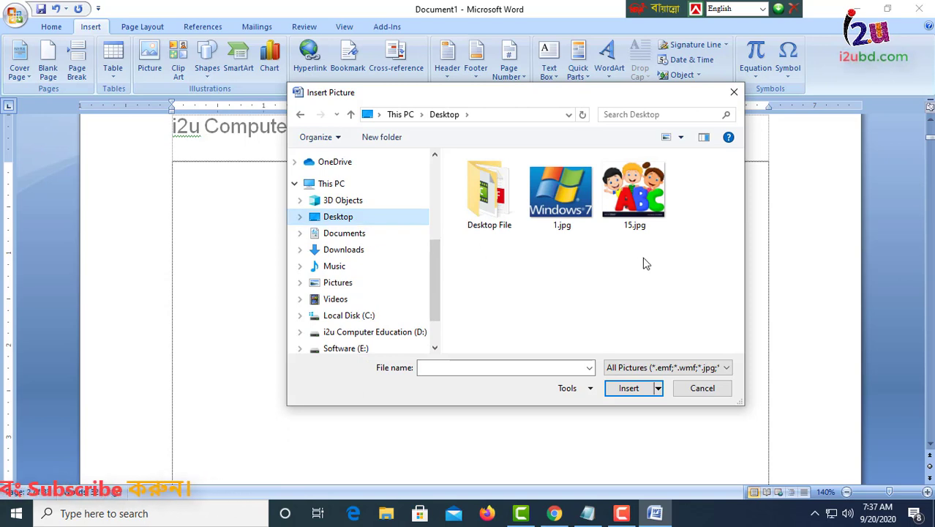
left_click(582, 214)
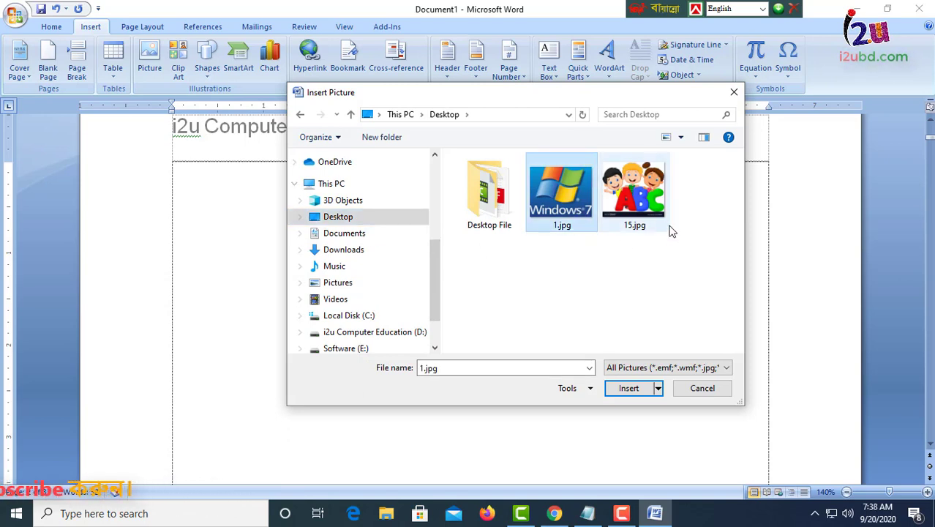
left_click(656, 207)
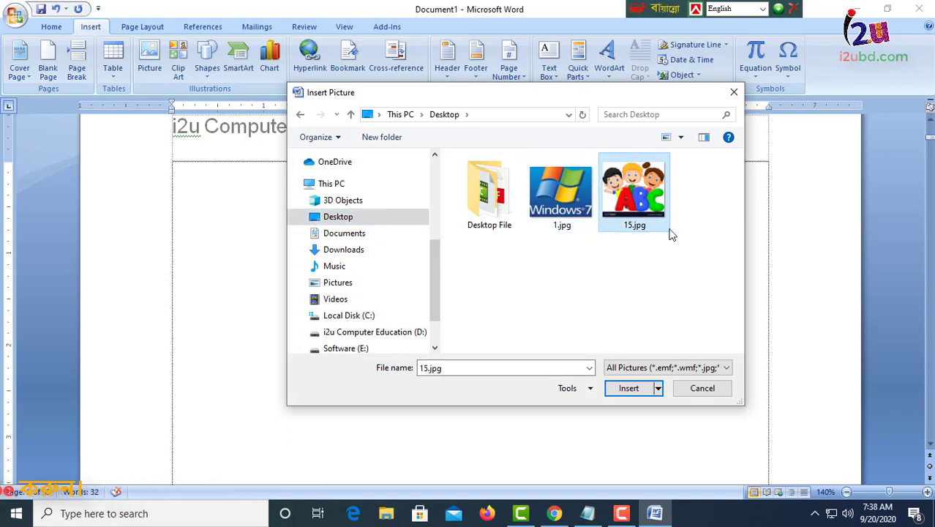
left_click(629, 388)
scroll(483, 356, "up", 4)
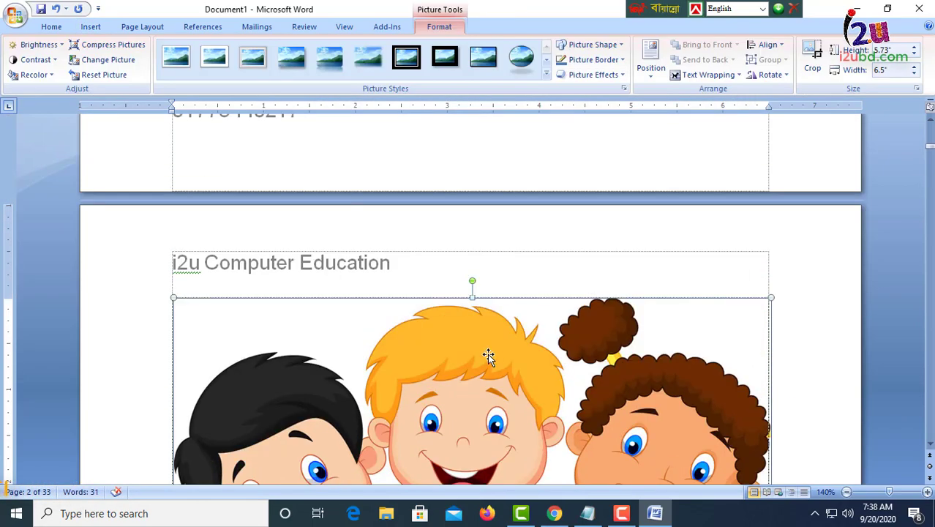
scroll(485, 355, "down", 4)
scroll(505, 348, "down", 7)
scroll(519, 341, "up", 2)
scroll(532, 337, "up", 3)
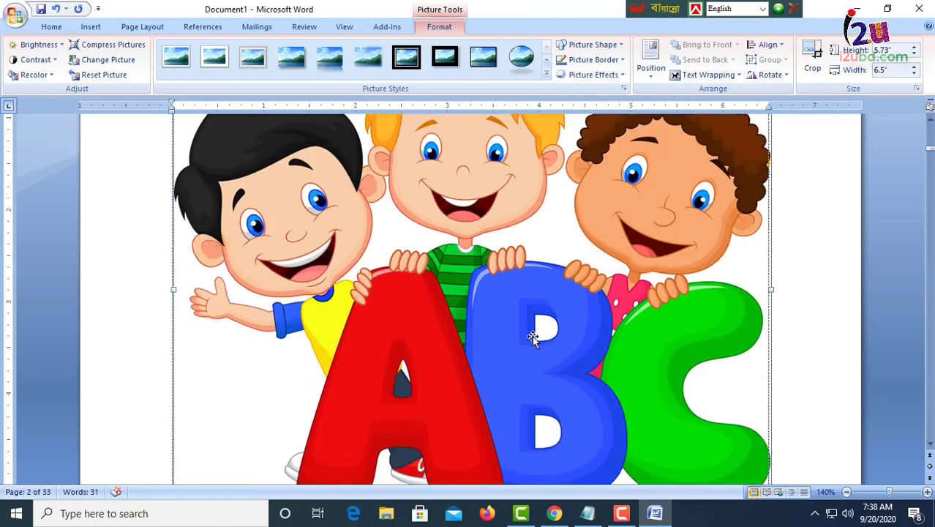
scroll(534, 335, "up", 4)
scroll(538, 335, "down", 1)
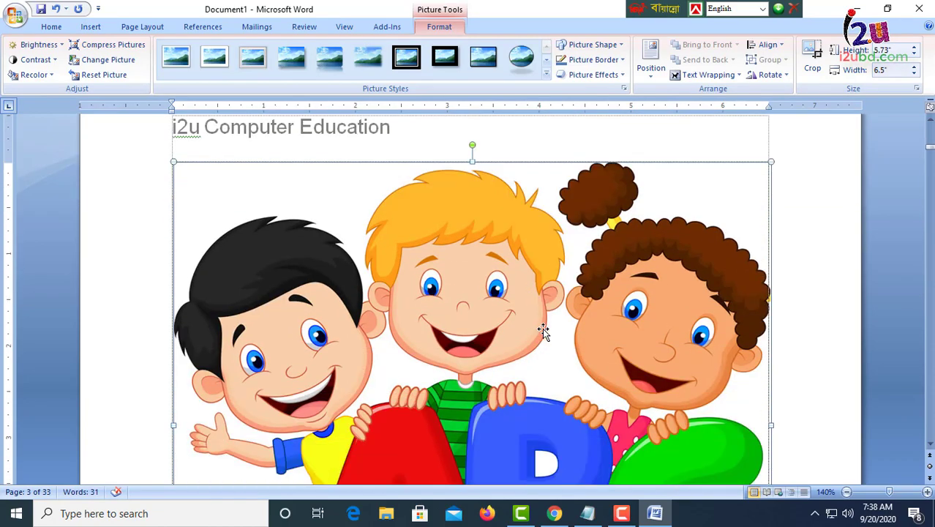
left_click_drag(546, 309, 578, 336)
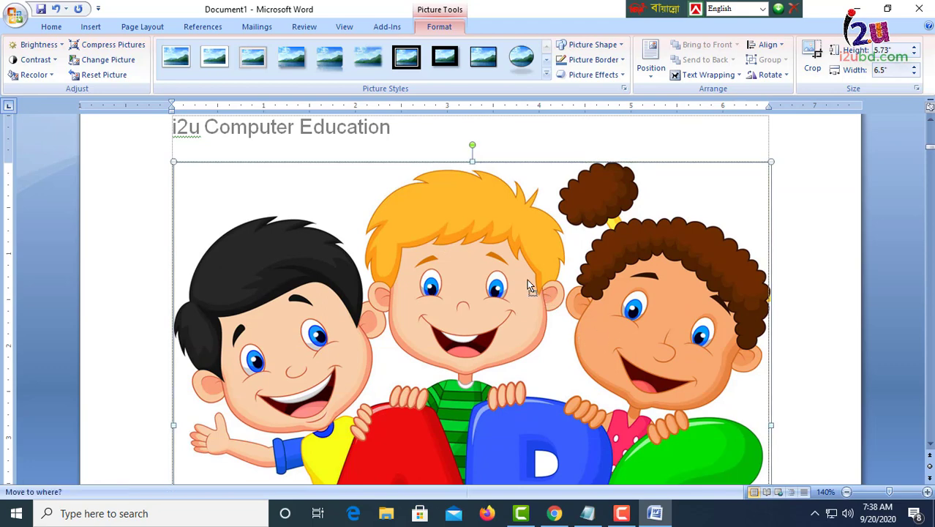
mouse_move(635, 337)
left_mouse_down()
mouse_move(555, 314)
mouse_move(509, 384)
mouse_move(512, 373)
left_mouse_up()
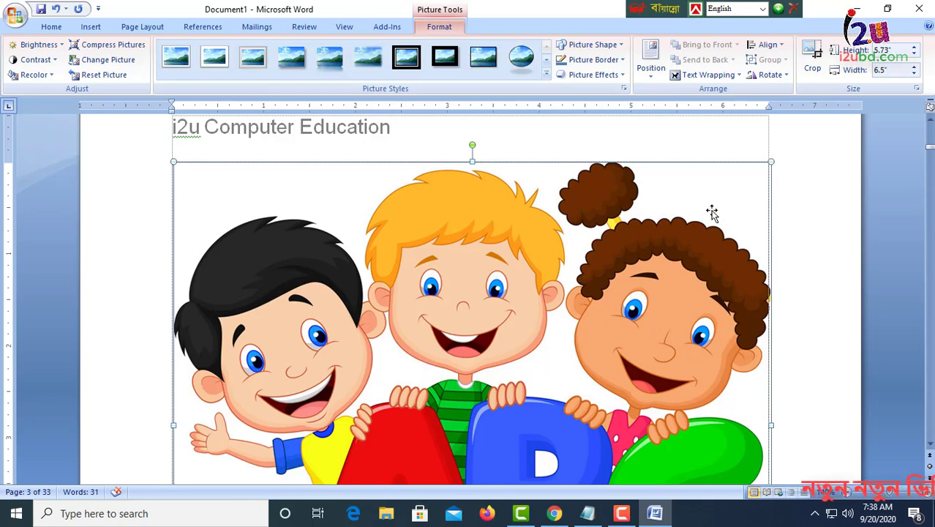
scroll(534, 399, "down", 7)
left_click(478, 420)
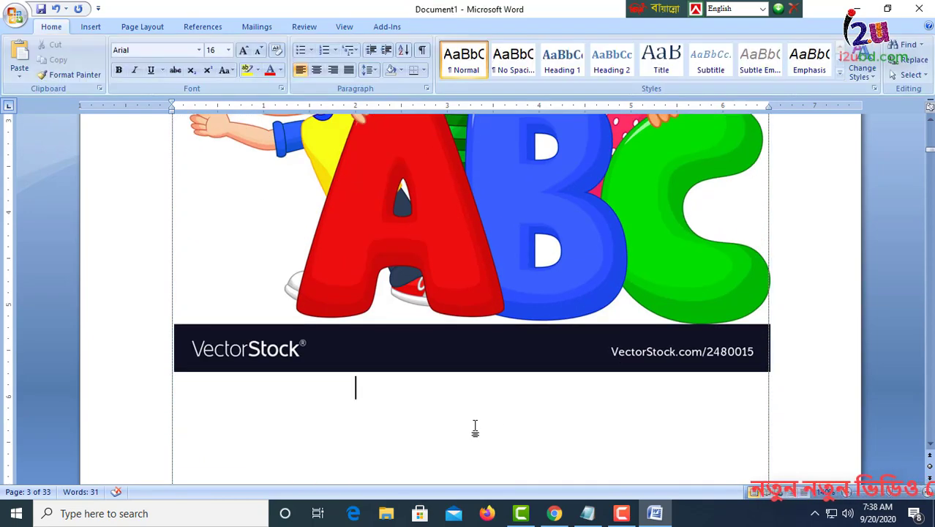
scroll(512, 409, "up", 8)
scroll(531, 399, "up", 5)
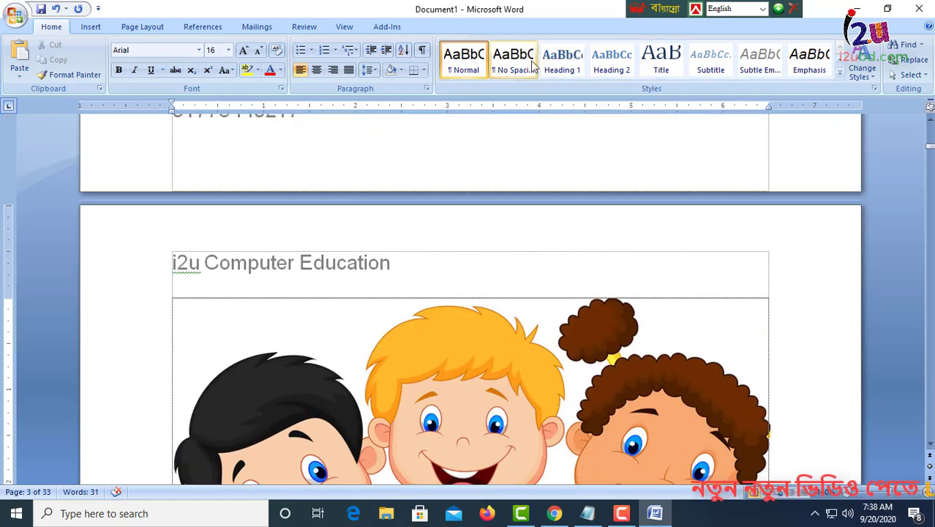
Set the ABC kids picture's text wrapping to Behind Text and nudge it slightly lower
left_click(542, 423)
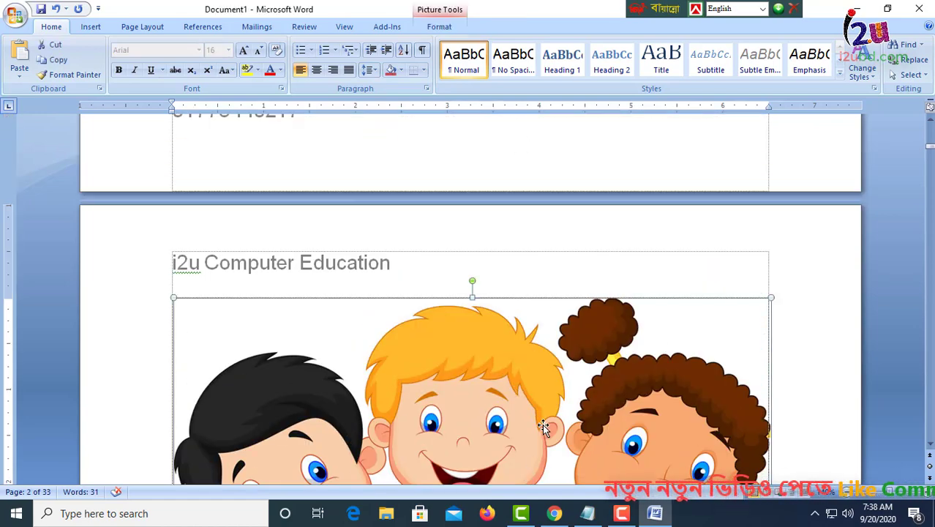
left_click(440, 27)
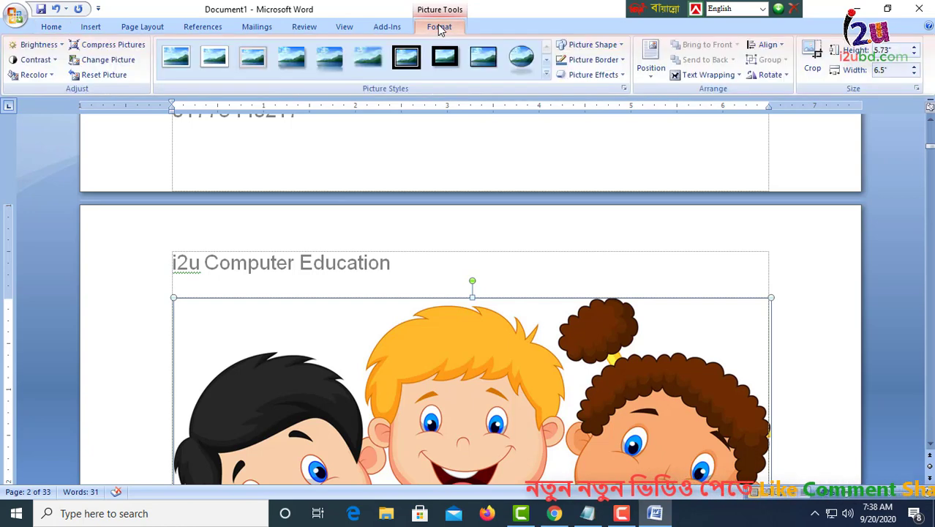
left_click(711, 76)
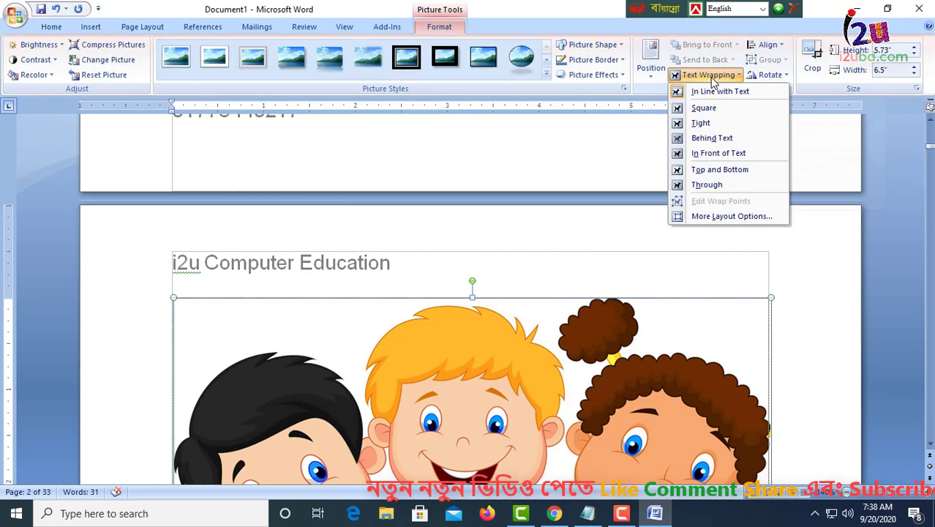
left_click(727, 139)
scroll(622, 222, "down", 5)
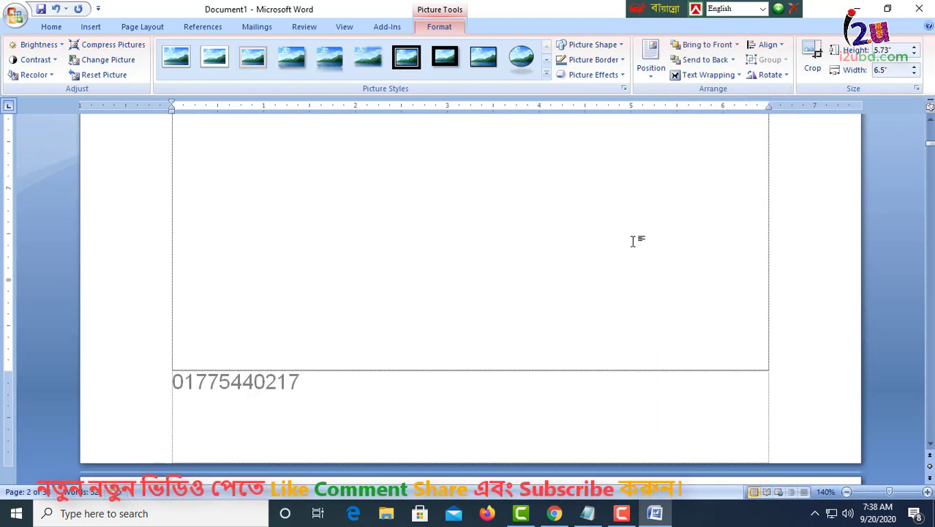
scroll(633, 245, "up", 5)
scroll(631, 250, "up", 5)
scroll(619, 230, "up", 3)
scroll(593, 219, "down", 2)
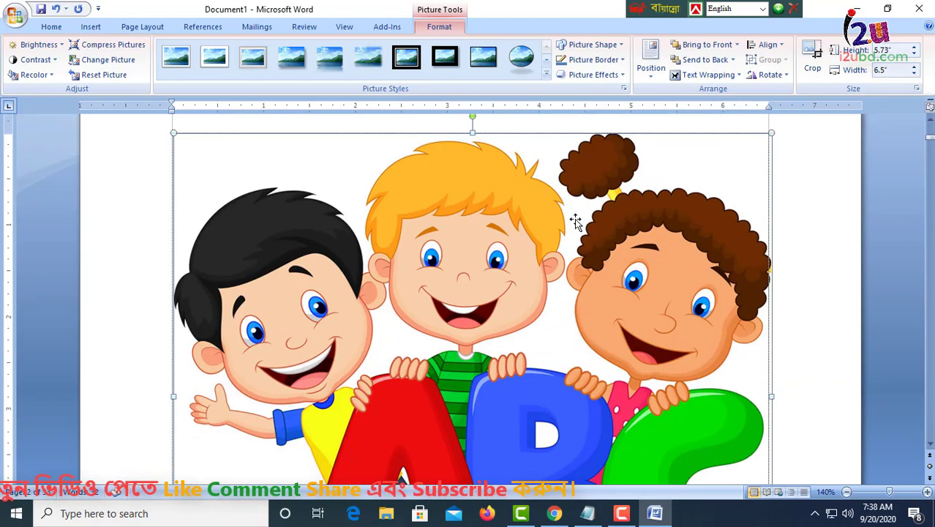
mouse_move(576, 221)
left_mouse_down()
mouse_move(566, 300)
mouse_move(534, 256)
mouse_move(499, 240)
left_mouse_up()
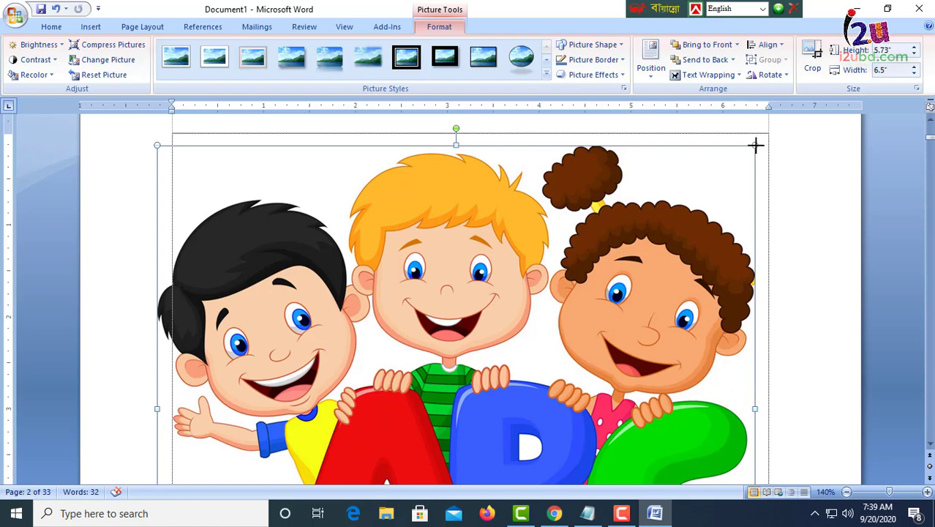
Resize the ABC kids picture to 2.96" wide by 2.61" tall and move it toward the page centre
mouse_move(755, 146)
left_mouse_down()
mouse_move(430, 432)
mouse_move(553, 160)
mouse_move(481, 244)
left_mouse_up()
left_click_drag(447, 318, 490, 322)
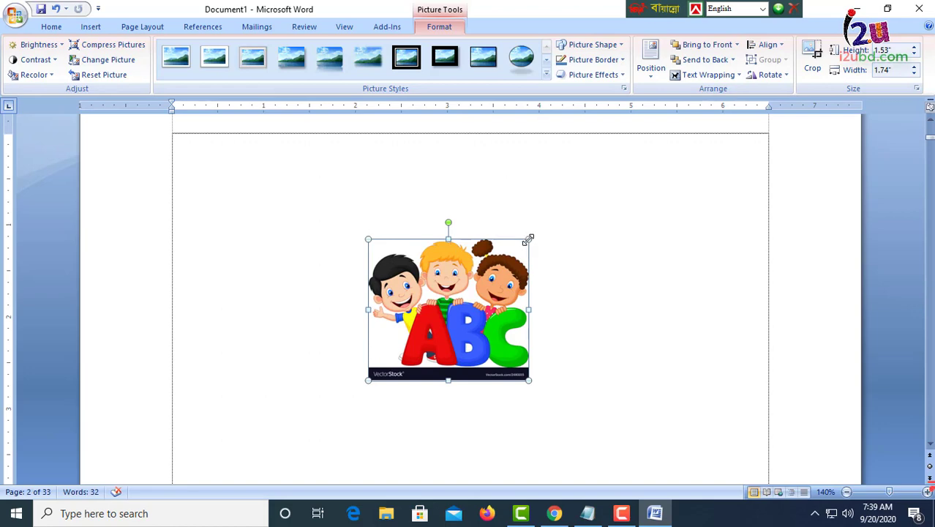
left_click_drag(529, 239, 641, 139)
mouse_move(581, 224)
left_mouse_down()
mouse_move(547, 290)
mouse_move(530, 294)
left_mouse_up()
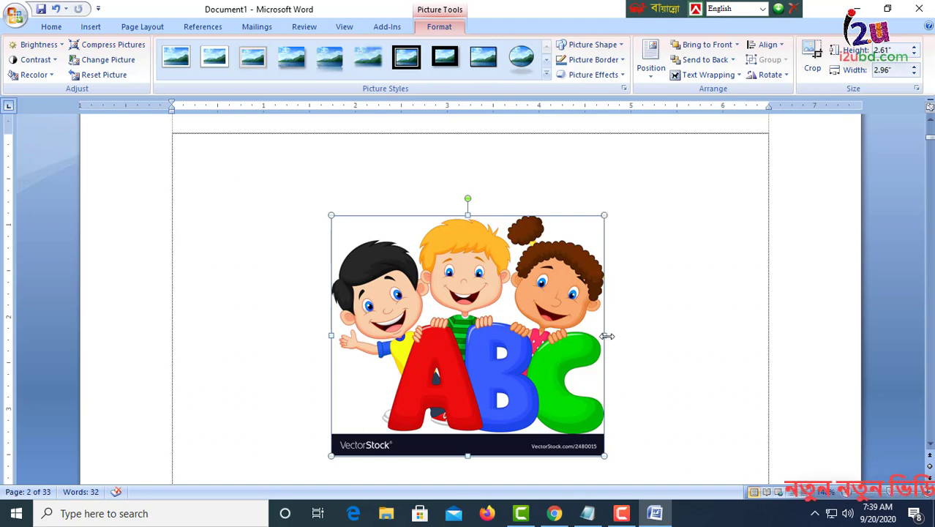
left_click_drag(607, 336, 790, 357)
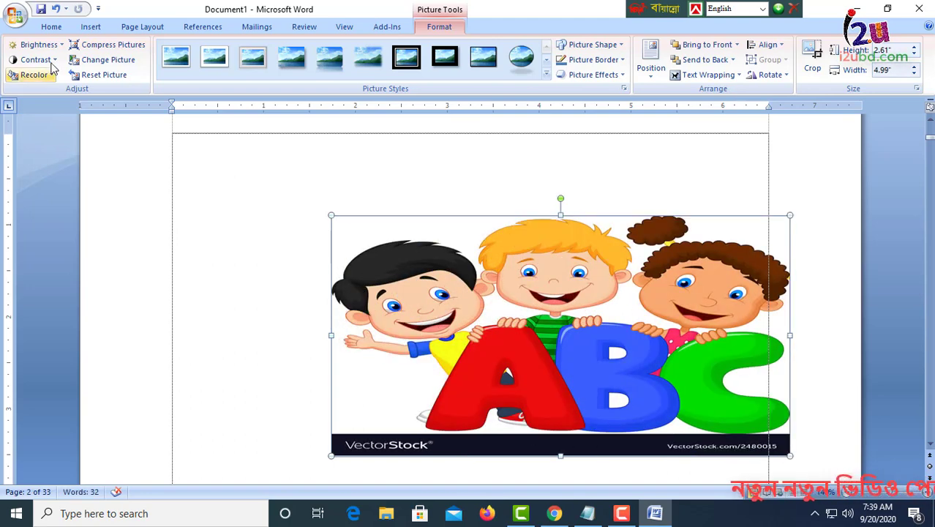
left_click(56, 9)
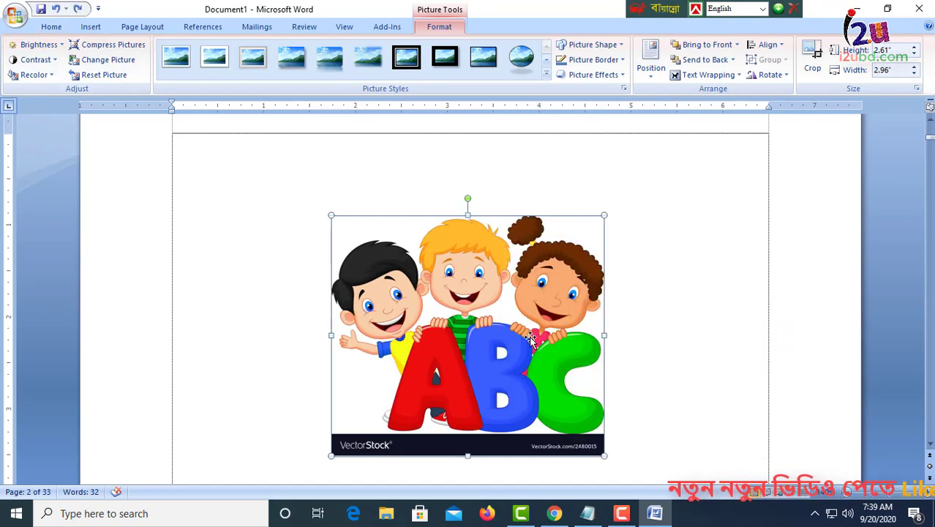
left_click_drag(503, 360, 492, 321)
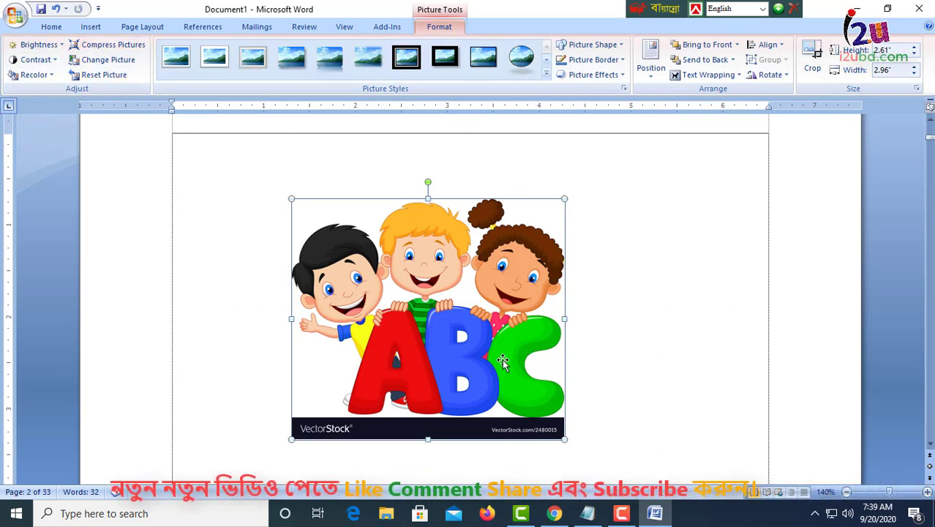
Move the picture toward the page centre and try the Beveled Oval, Black style
left_click_drag(485, 303, 551, 290)
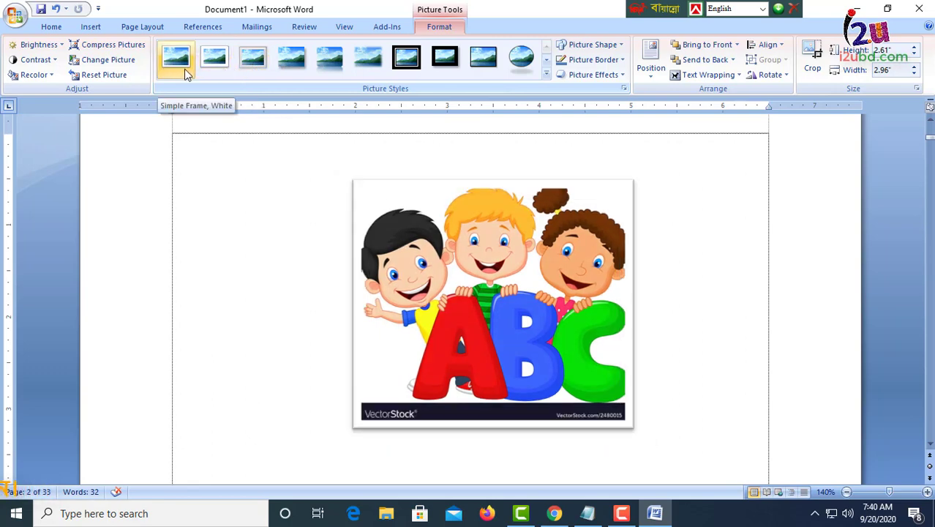
left_click(520, 63)
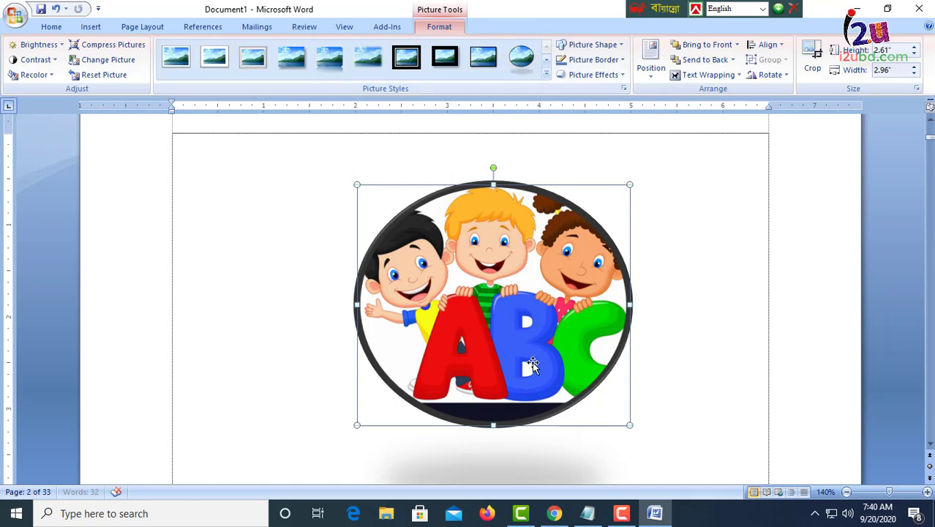
left_click(705, 359)
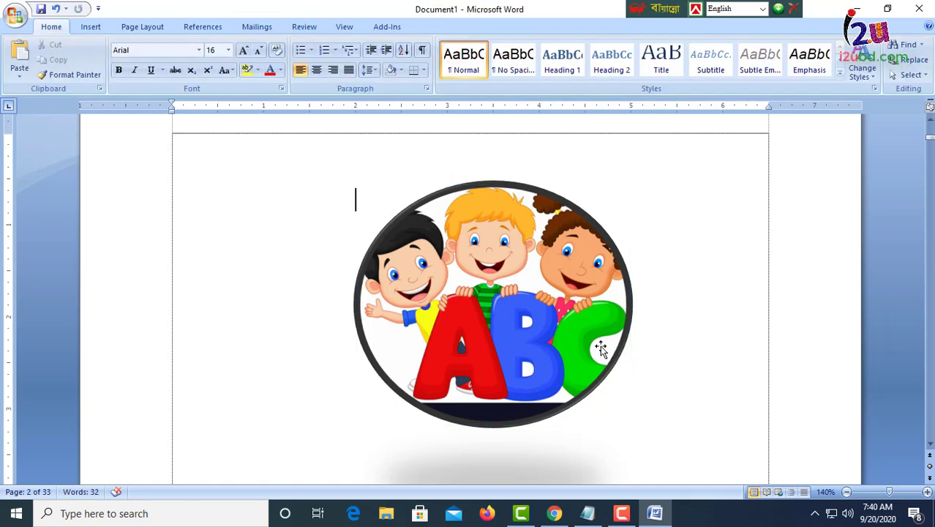
left_click(563, 275)
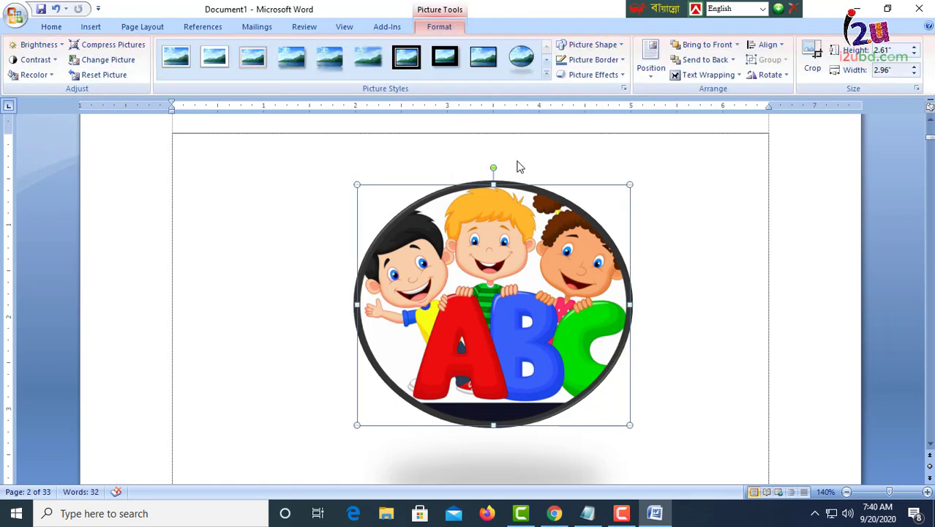
Apply Bevel Perspective from the full Picture Styles gallery in place of the oval frame
left_click(547, 76)
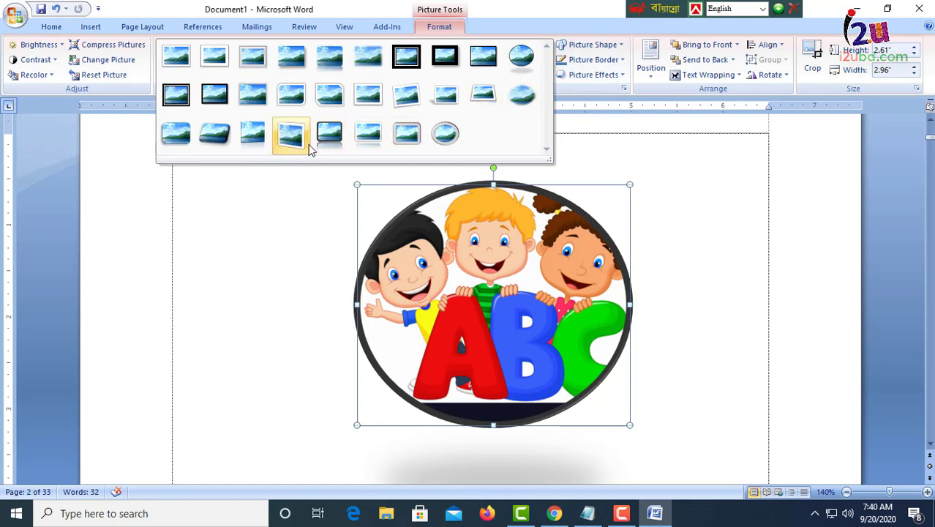
left_click(213, 140)
key("Left")
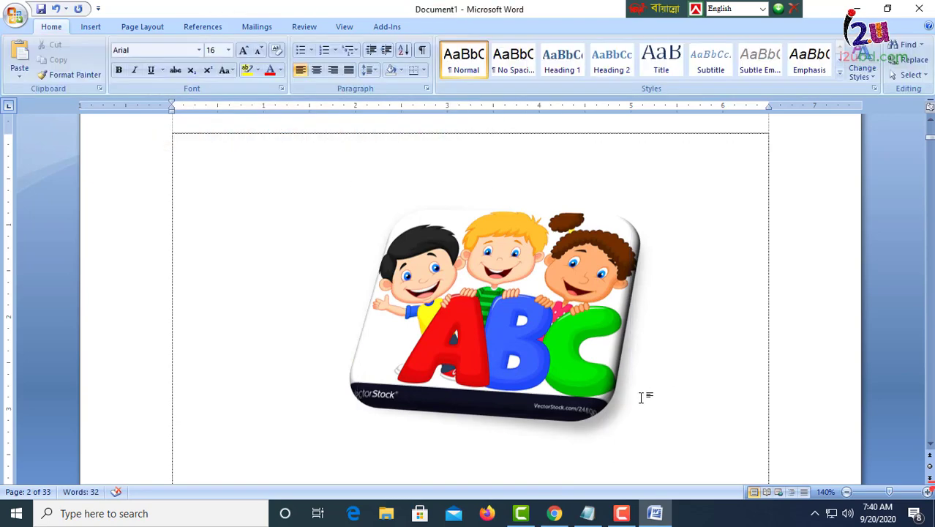
left_click(583, 373)
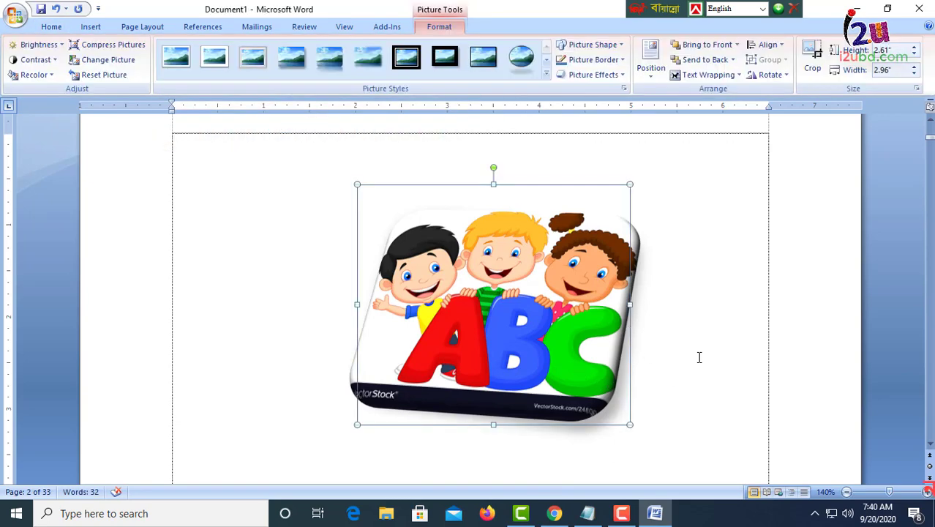
left_click(100, 74)
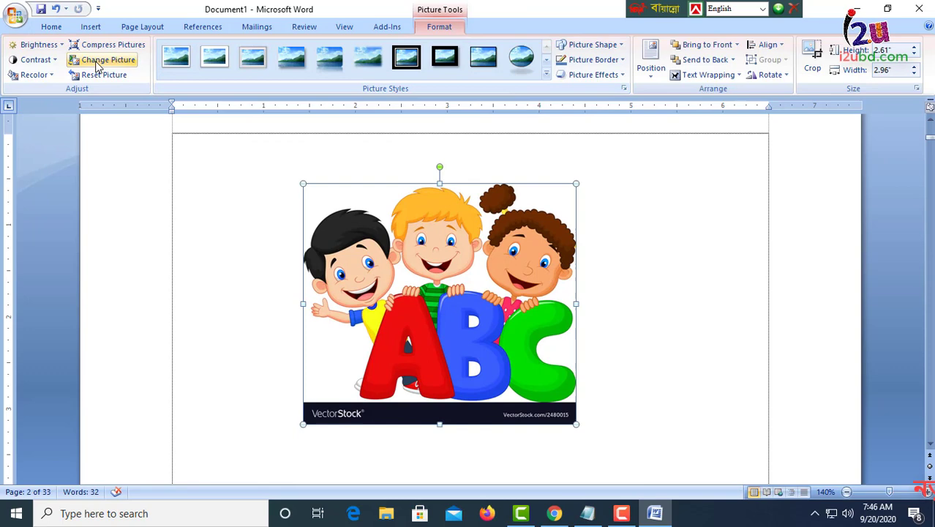
left_click(33, 45)
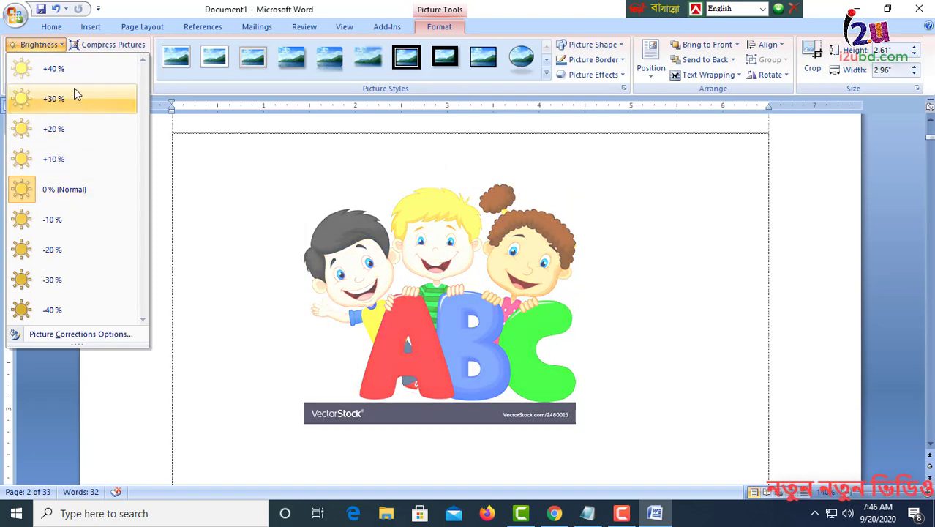
left_click(703, 224)
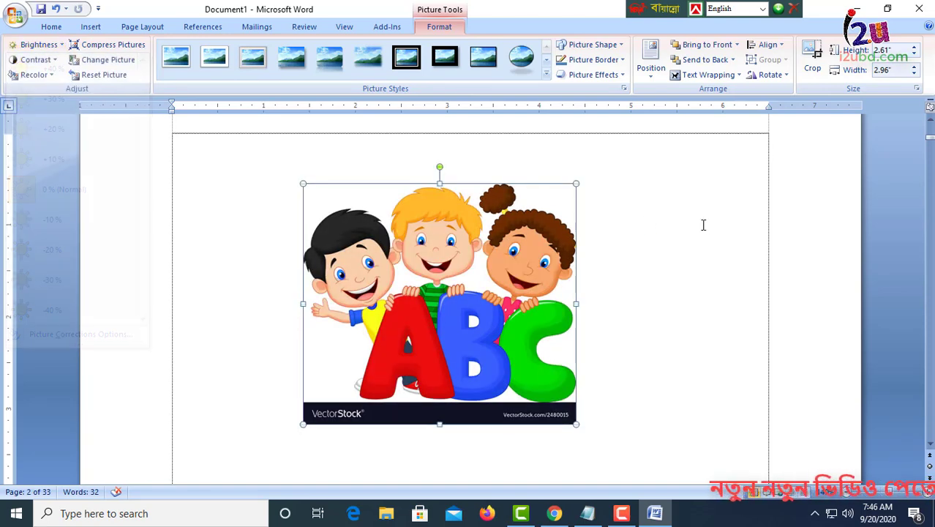
scroll(512, 307, "up", 2)
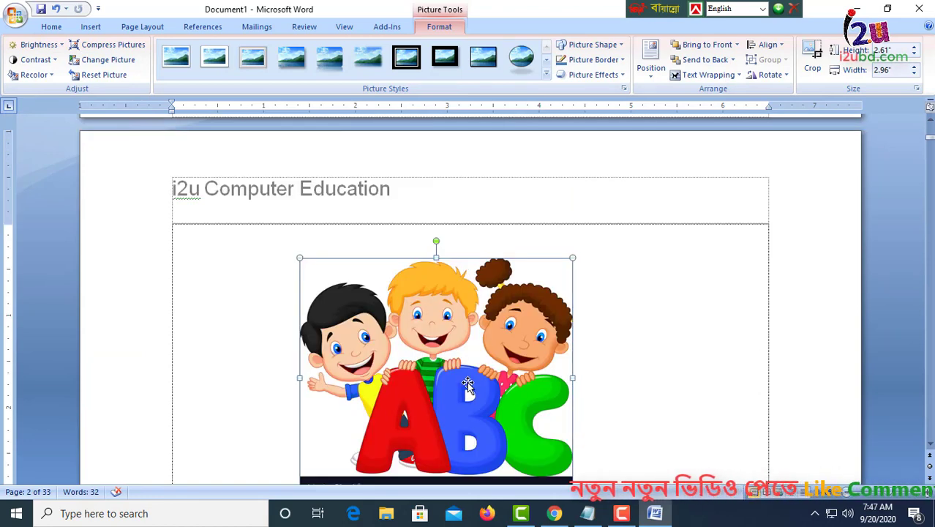
scroll(467, 381, "down", 3)
Stretch the picture's corners out until it measures 6.69" wide by 5.89" tall
scroll(368, 417, "down", 2)
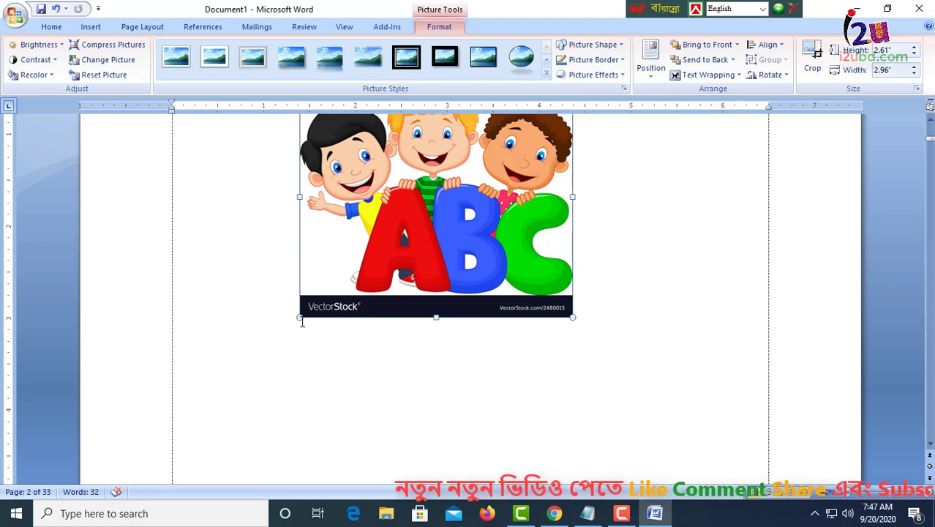
mouse_move(298, 317)
left_mouse_down()
mouse_move(254, 377)
mouse_move(171, 431)
left_mouse_up()
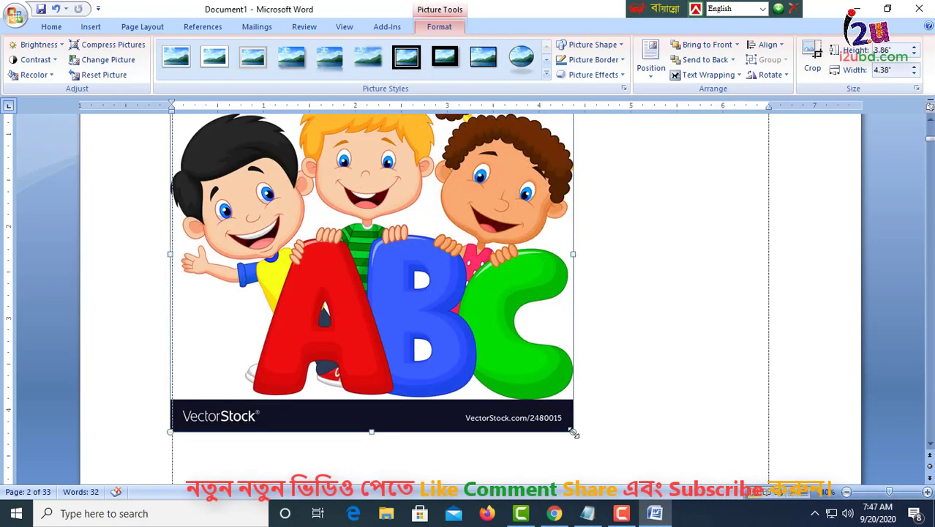
left_click_drag(573, 432, 783, 498)
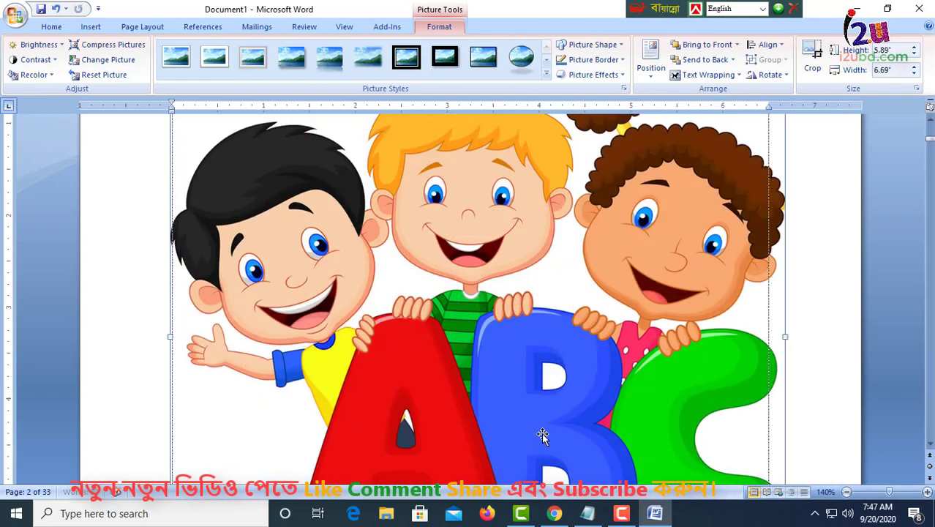
scroll(427, 373, "up", 2)
left_click(211, 178)
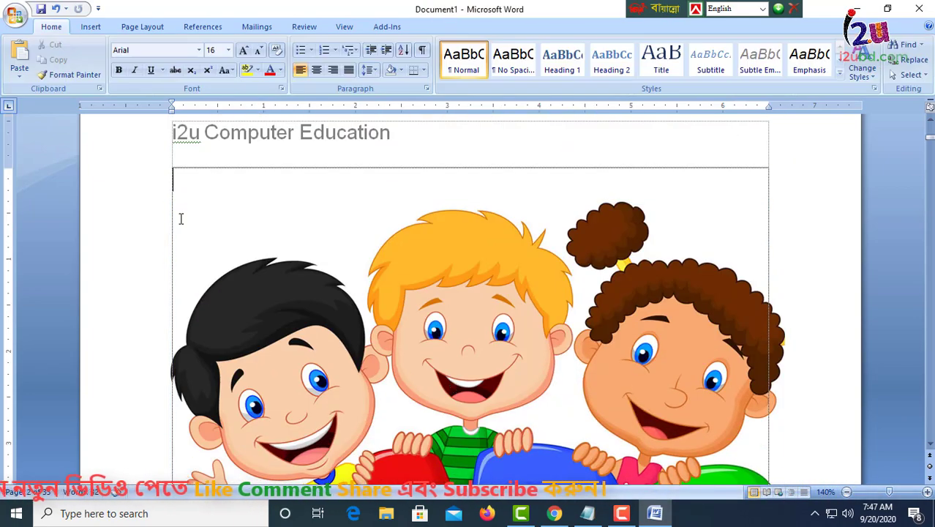
left_click(174, 252)
Type two lines of sample text starting 'jhkh' at the picture's top-left corner
left_click(197, 193)
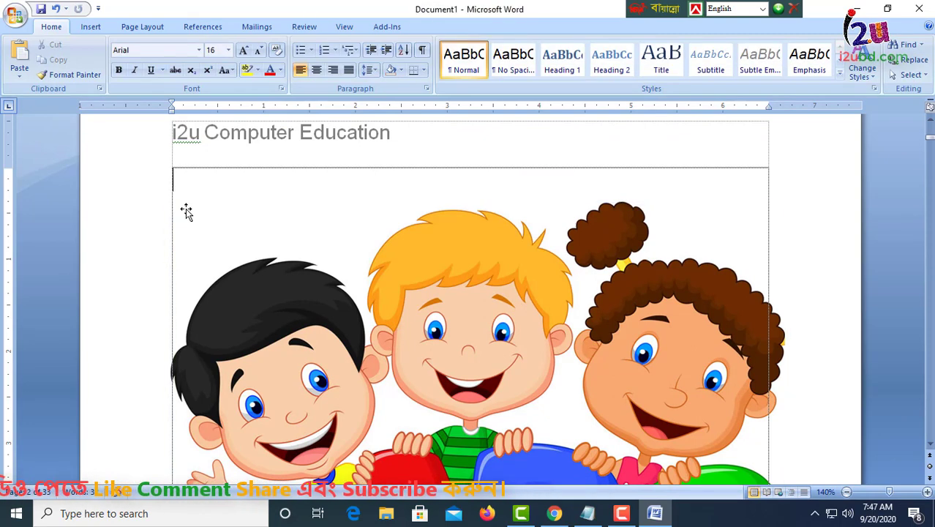
left_click(171, 266)
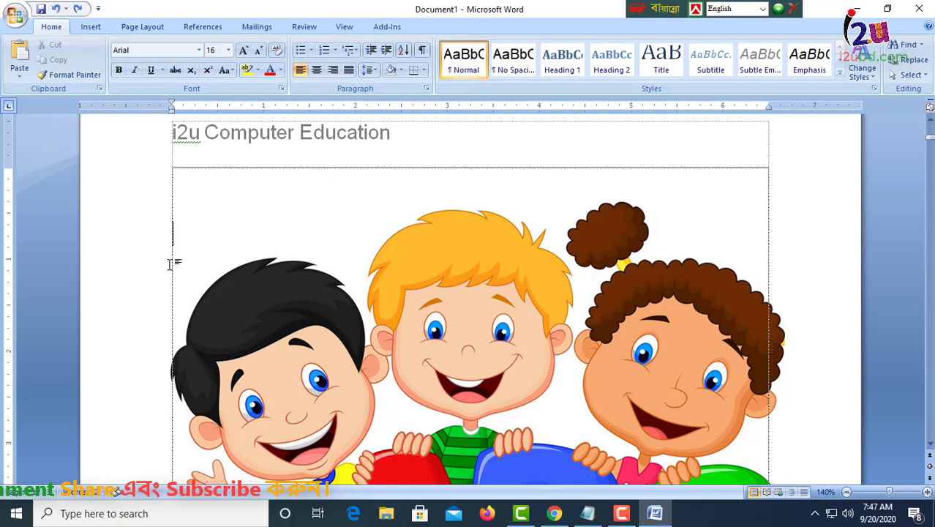
left_click(172, 264)
left_click(199, 190)
type("jhkh khkhjkhjkhjkhjkhjk hjkhjkhjkhjkhjkh")
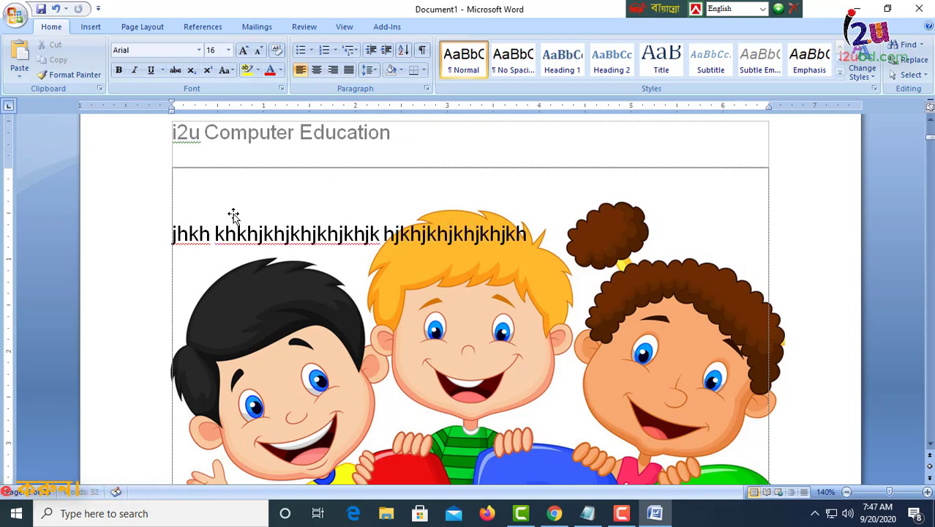
type("jkhkjh jkhkh jkhjkhjkjhkjh")
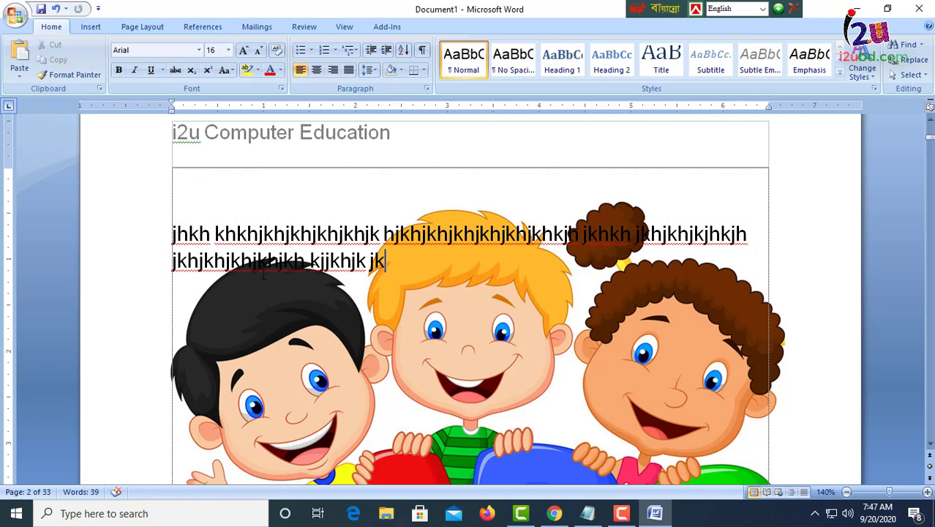
scroll(530, 329, "down", 2)
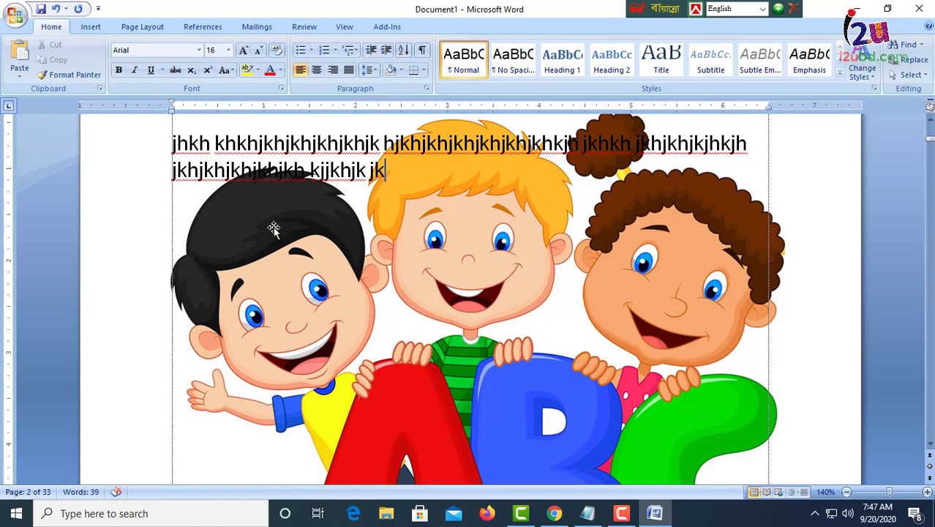
left_click(458, 279)
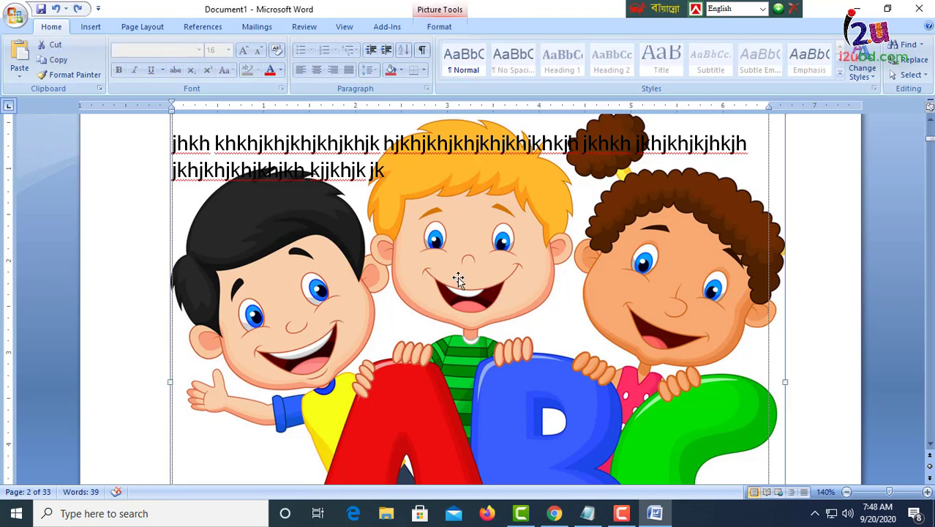
Open Format Picture and look through its Recolor, 3-D Rotation and Line settings
right_click(458, 276)
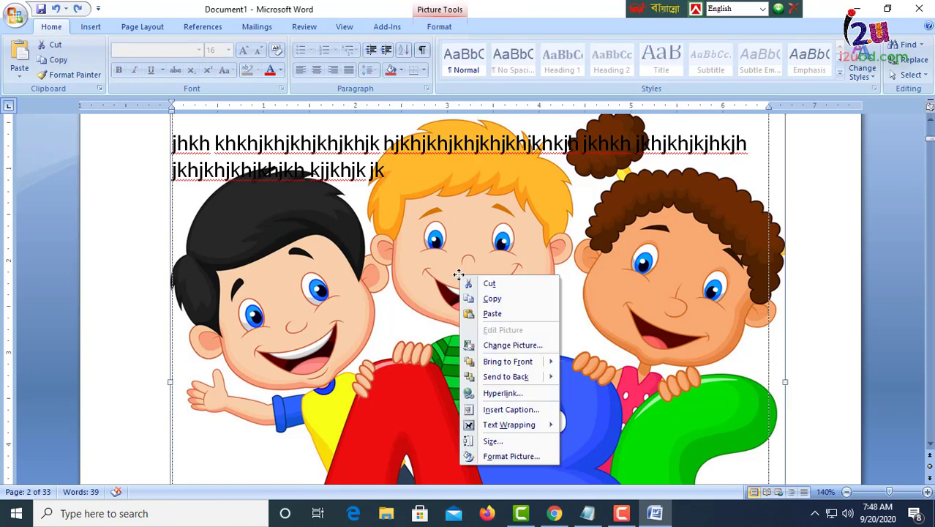
left_click(512, 456)
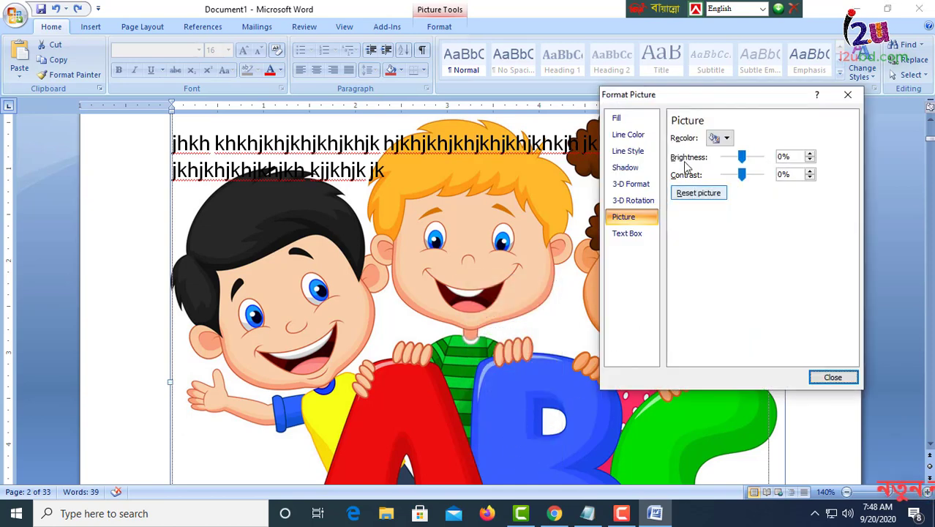
left_click(728, 139)
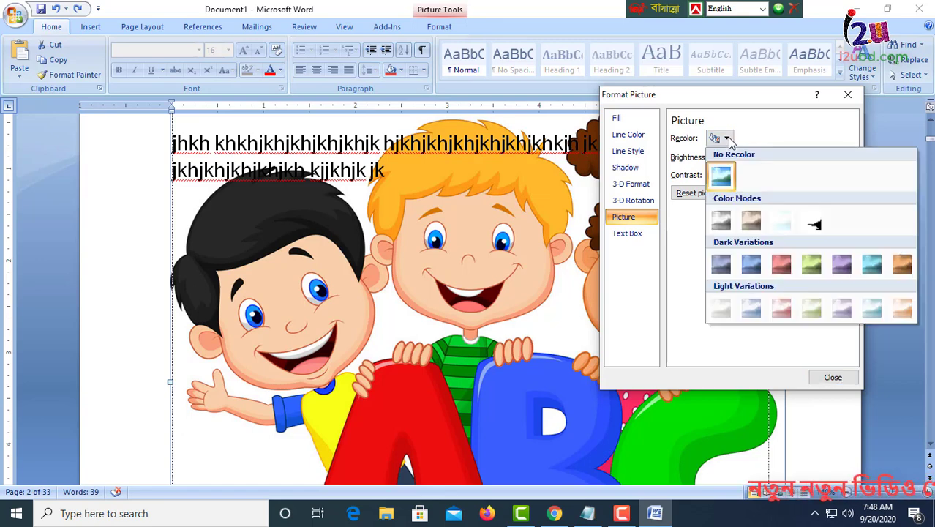
left_click(634, 223)
left_click(638, 205)
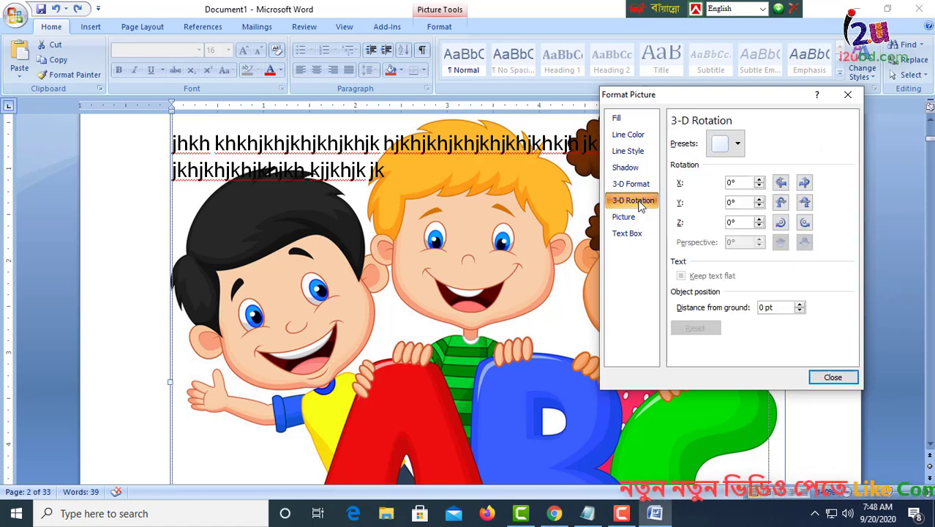
left_click(631, 151)
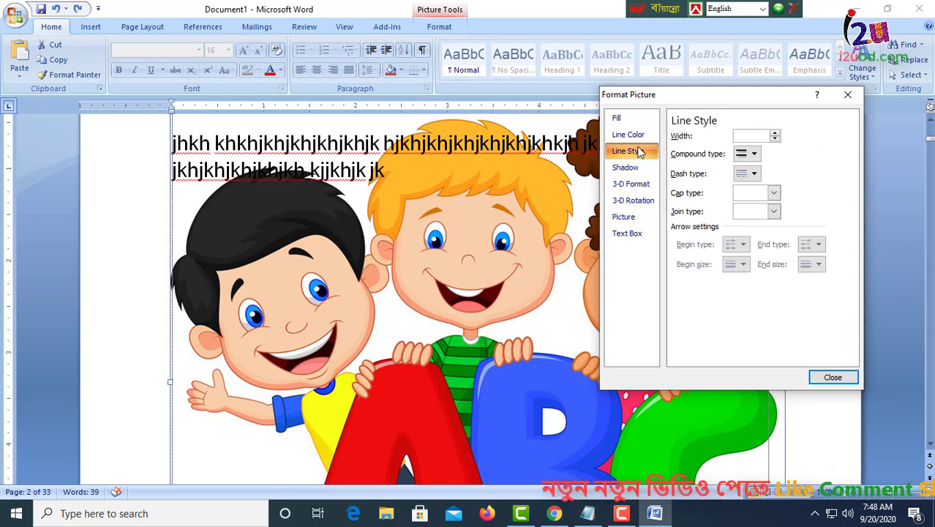
left_click(638, 136)
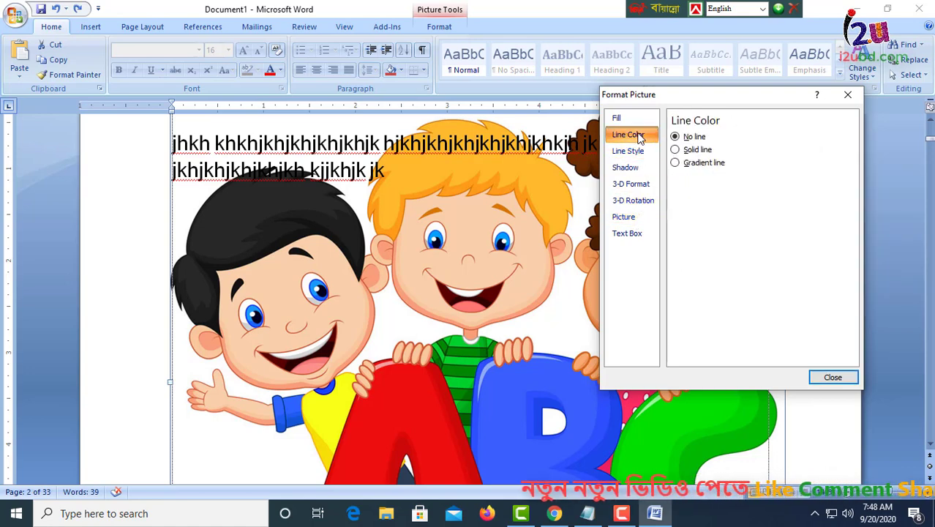
left_click(634, 219)
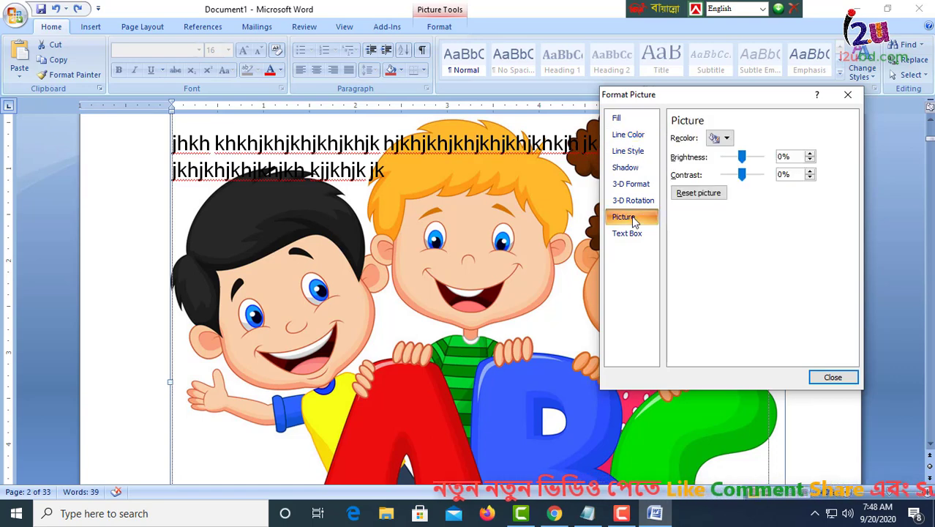
Recolor the picture to Washout, close Format Picture, and review the page
left_click(727, 139)
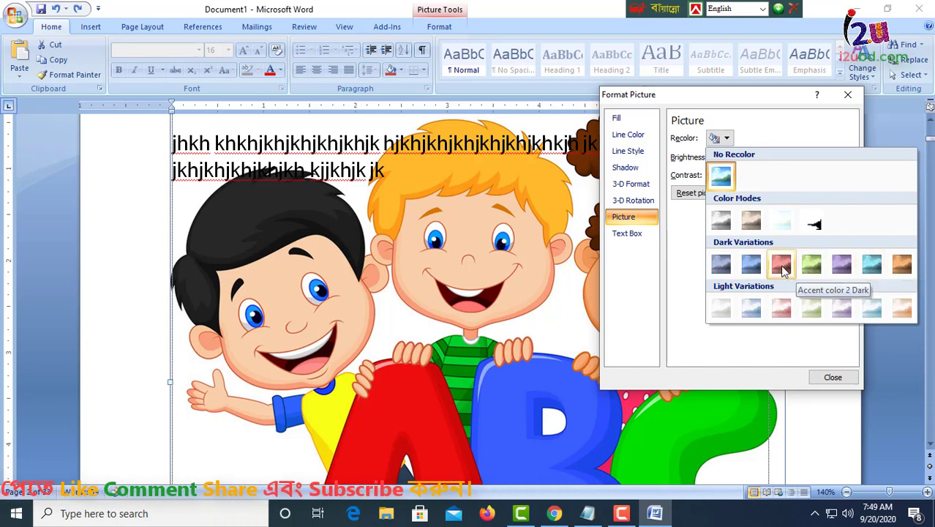
left_click(782, 219)
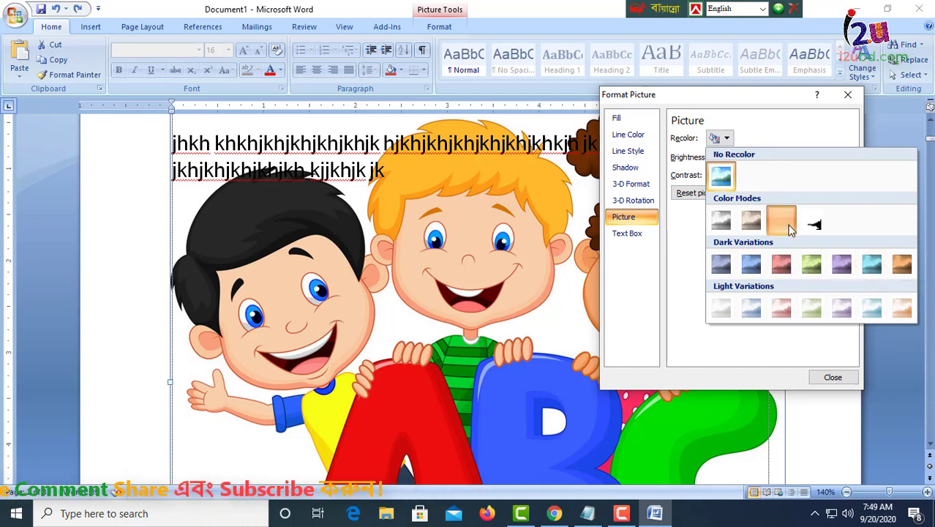
left_click(843, 382)
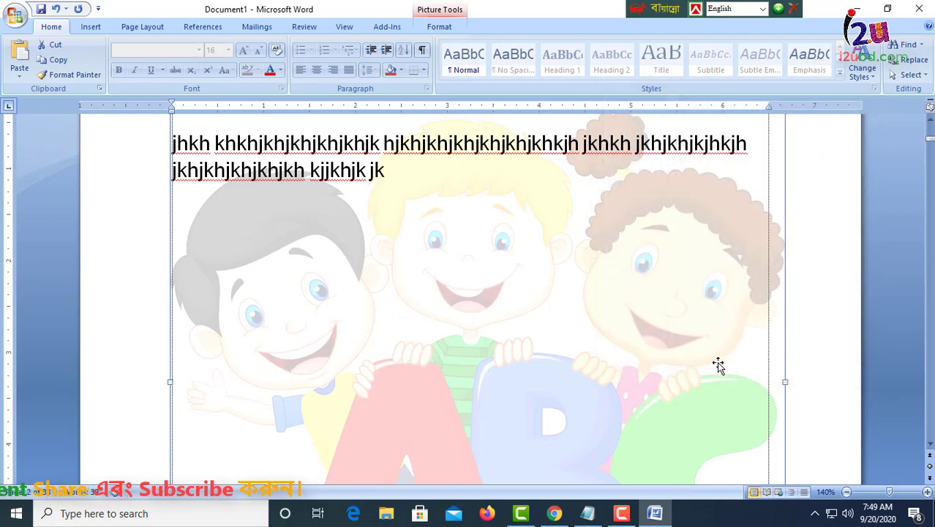
scroll(553, 354, "up", 4)
scroll(412, 336, "down", 4)
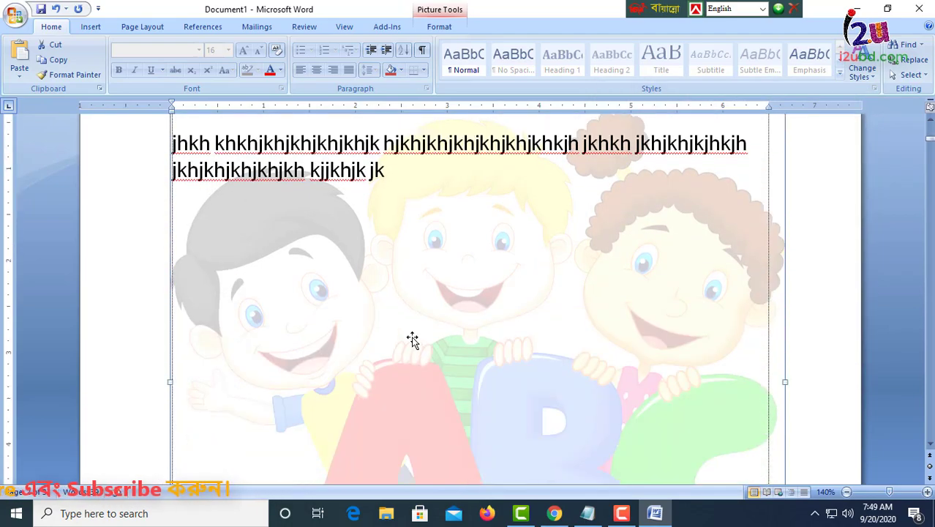
scroll(413, 338, "down", 1)
scroll(414, 338, "down", 2)
scroll(436, 344, "down", 4)
scroll(453, 333, "up", 4)
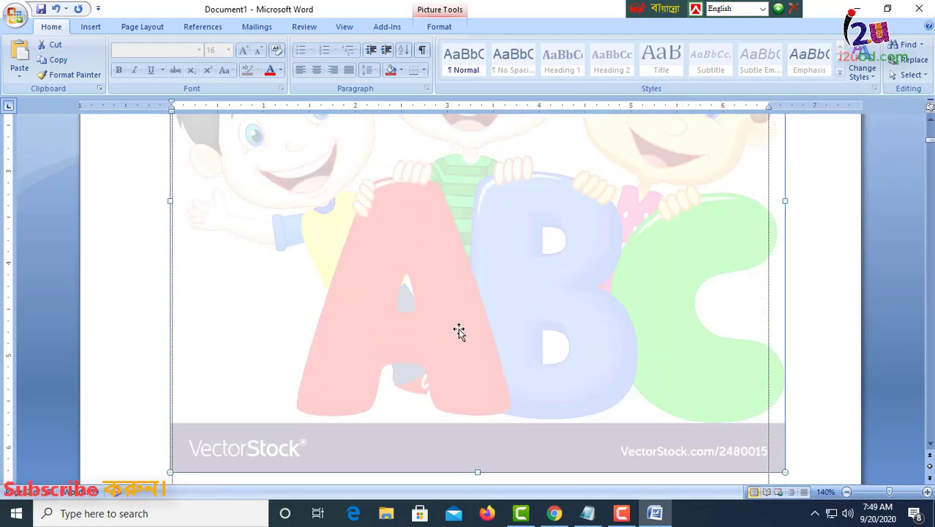
scroll(459, 330, "up", 4)
scroll(460, 330, "up", 3)
scroll(459, 331, "down", 5)
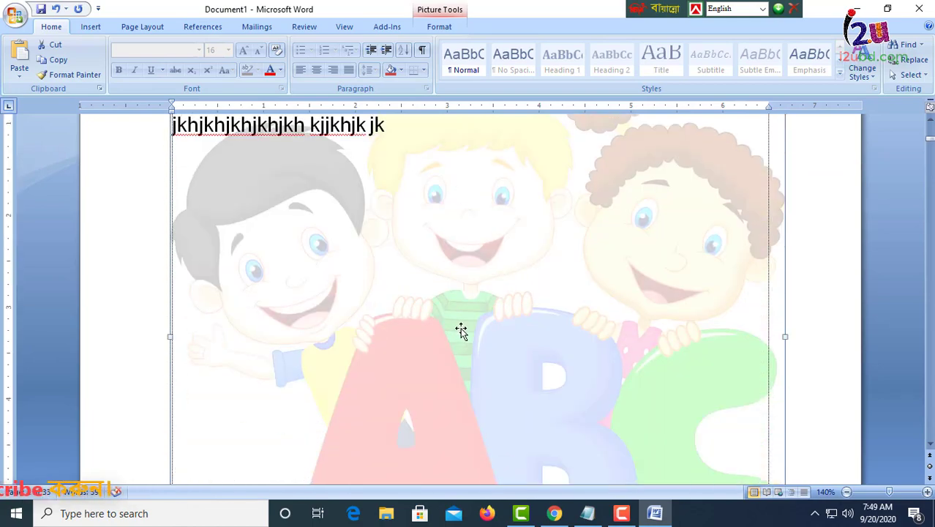
scroll(461, 331, "down", 5)
scroll(461, 330, "up", 1)
scroll(461, 330, "up", 5)
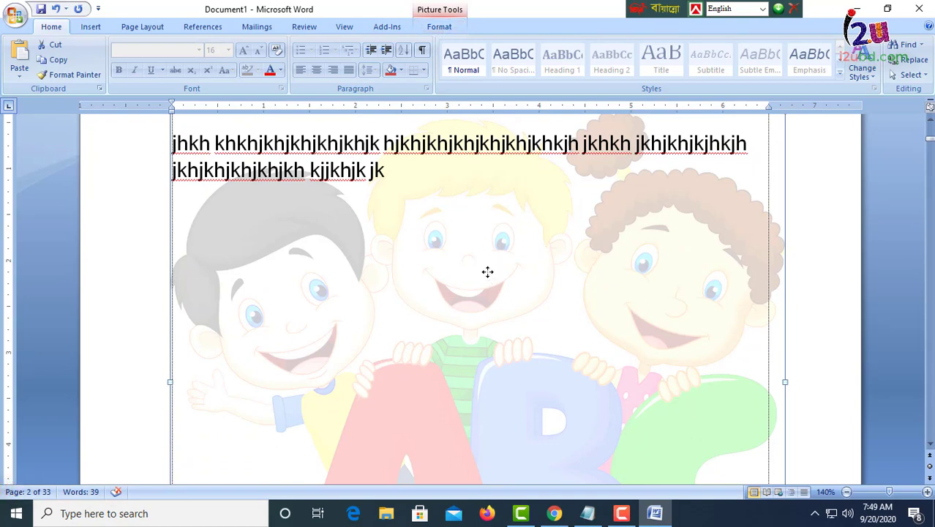
Set the picture's Recolor option to No Recolor in Format Picture, then close the dialog
right_click(670, 315)
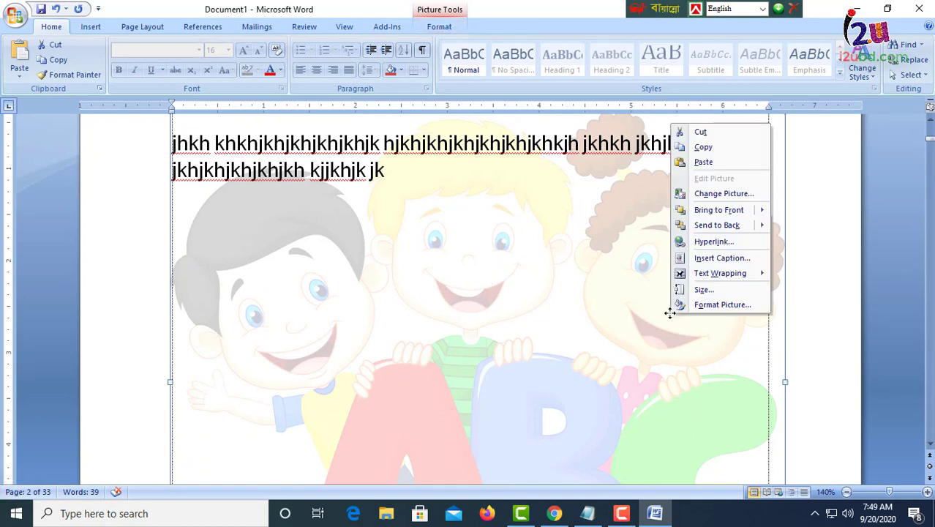
left_click(707, 306)
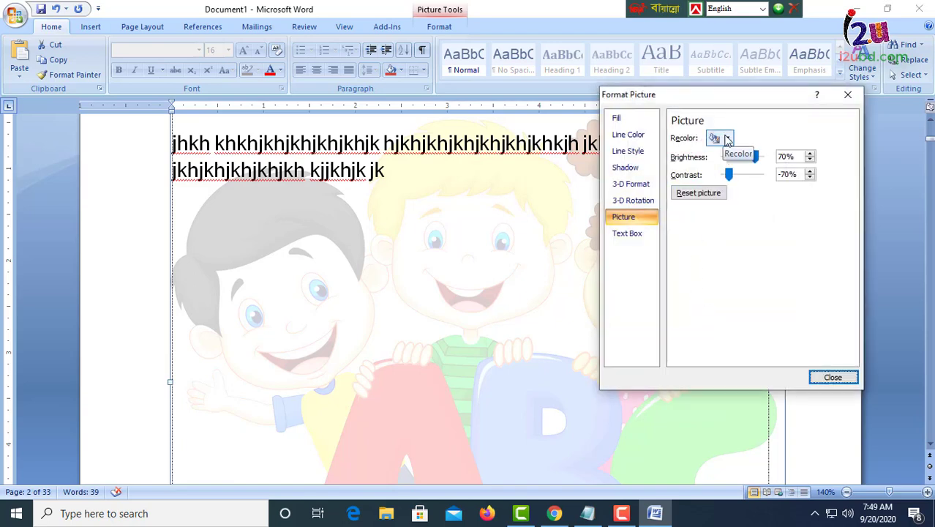
left_click(727, 139)
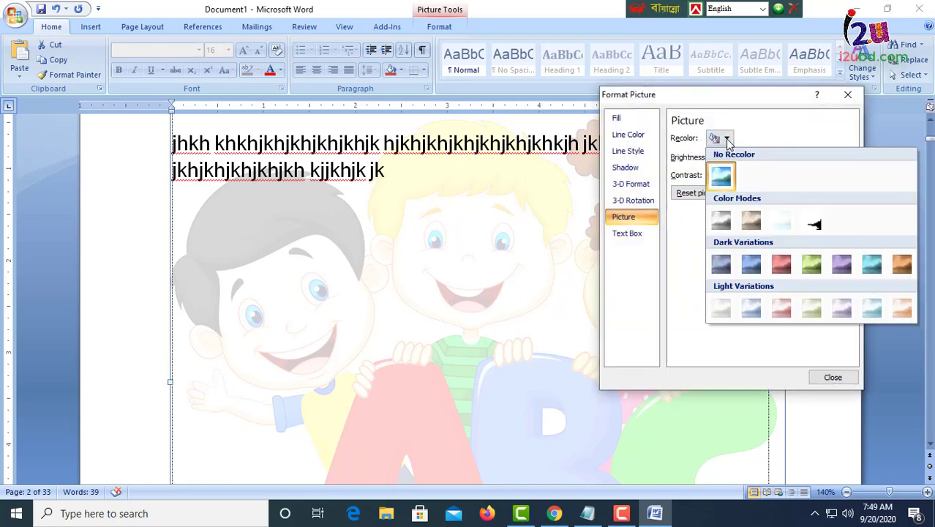
left_click(724, 179)
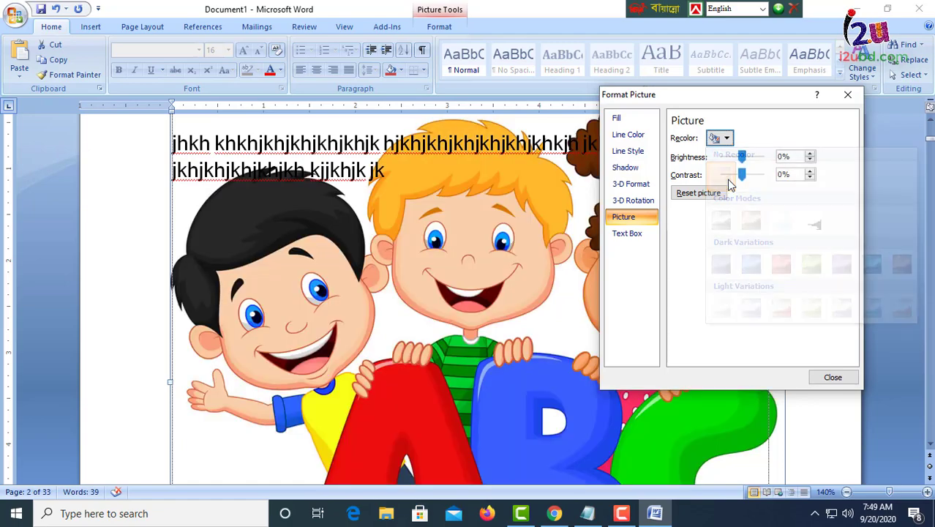
left_click(833, 379)
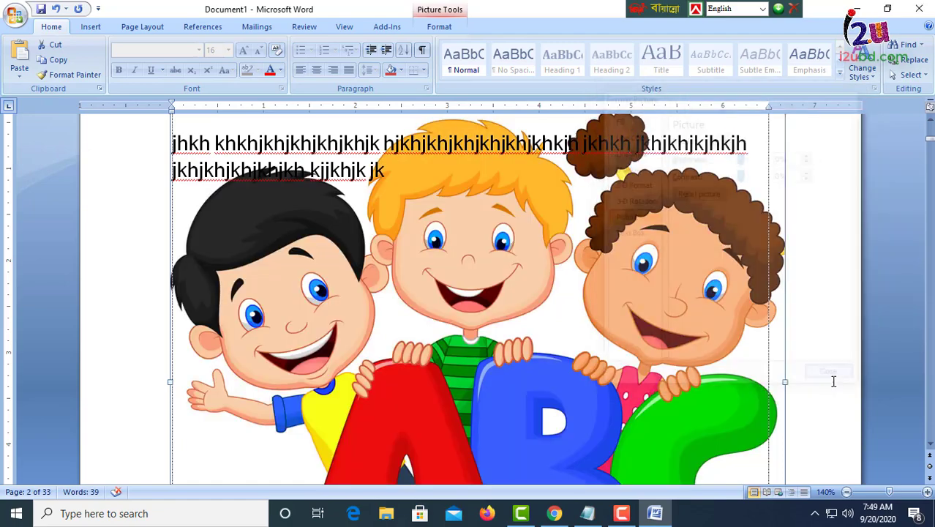
scroll(583, 376, "down", 3)
scroll(584, 367, "up", 3)
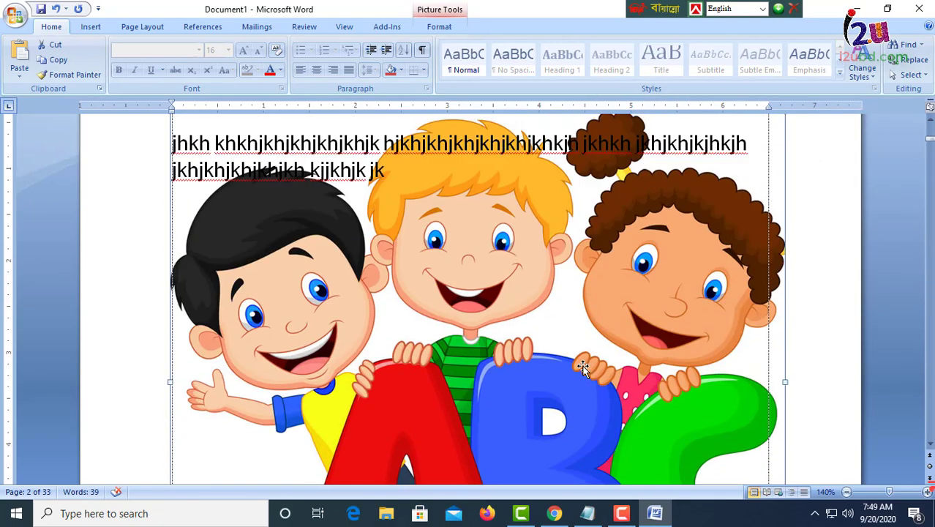
scroll(583, 365, "up", 3)
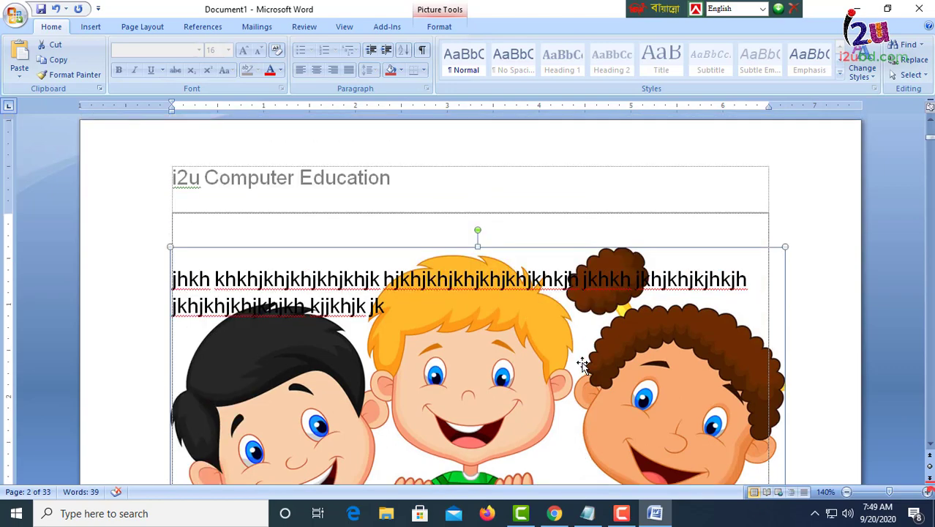
scroll(583, 365, "down", 4)
scroll(582, 364, "down", 2)
scroll(585, 363, "down", 3)
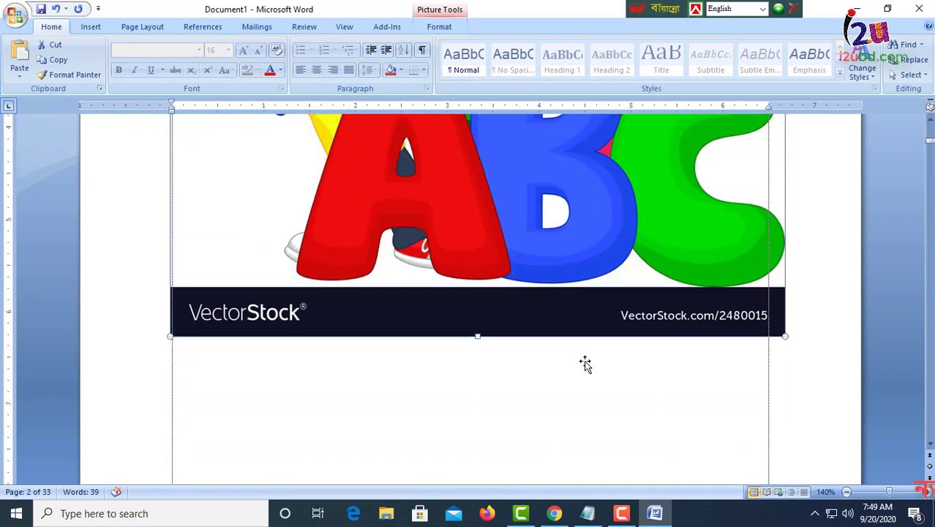
scroll(591, 356, "up", 4)
scroll(590, 357, "up", 4)
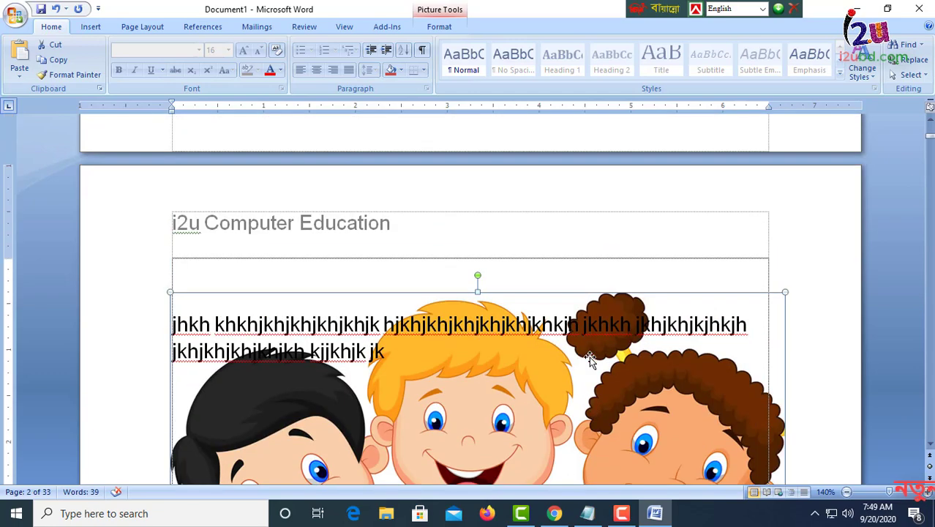
scroll(726, 357, "down", 1)
scroll(649, 355, "down", 3)
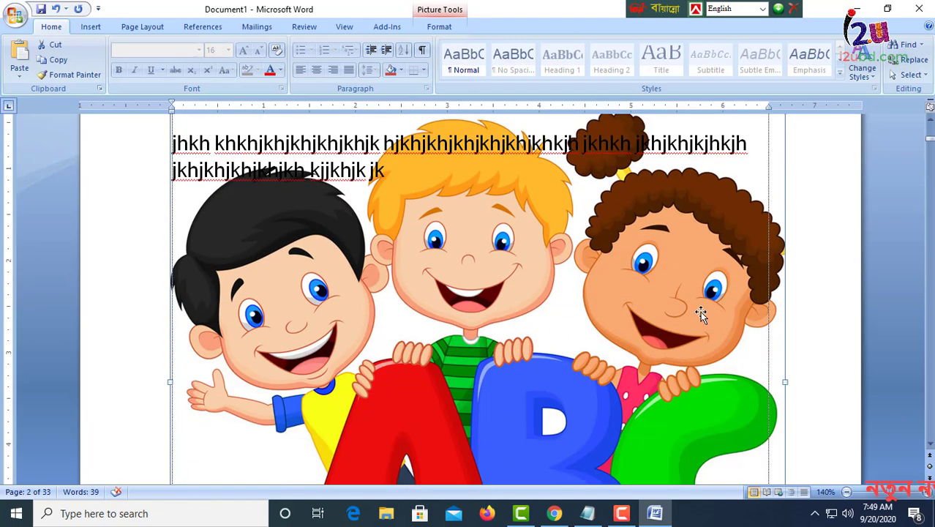
scroll(589, 371, "up", 2)
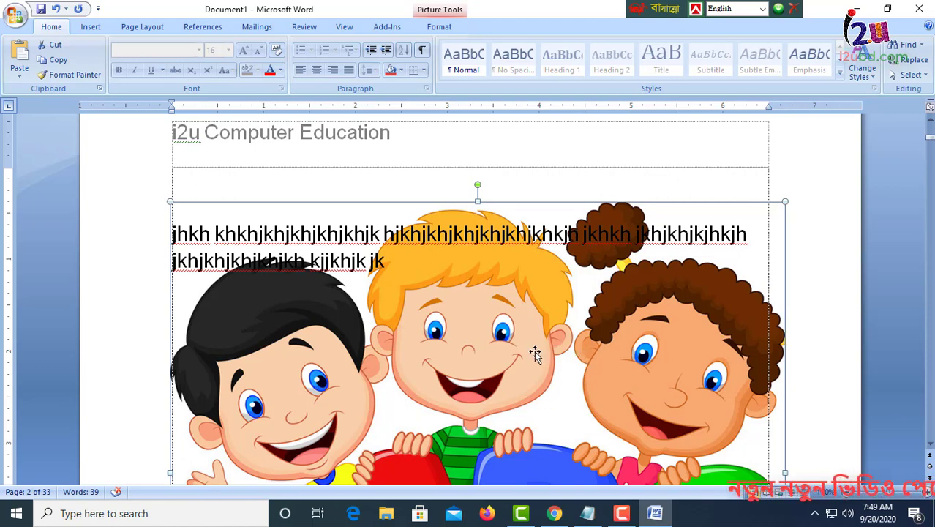
scroll(516, 320, "down", 1)
scroll(517, 319, "down", 2)
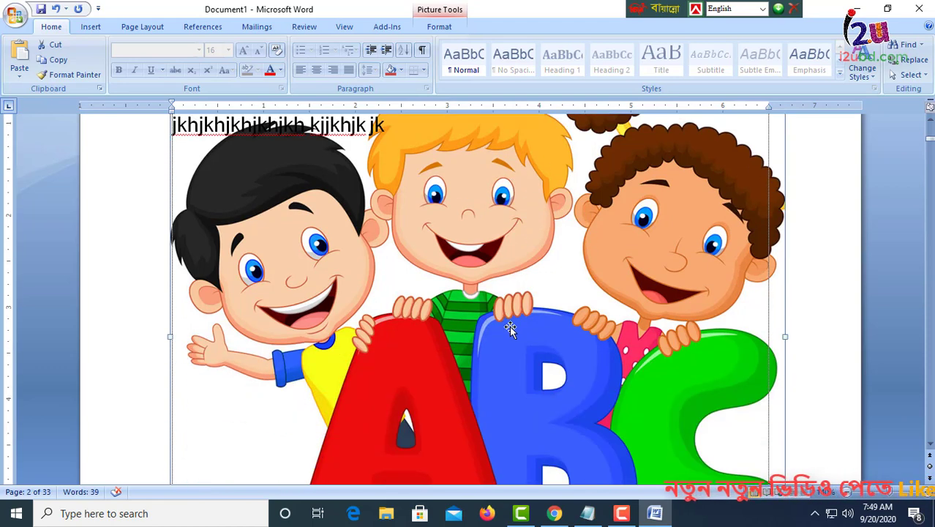
Untick Relative to original and Lock aspect ratio, then size the picture 2" high by 1.6" wide
right_click(533, 341)
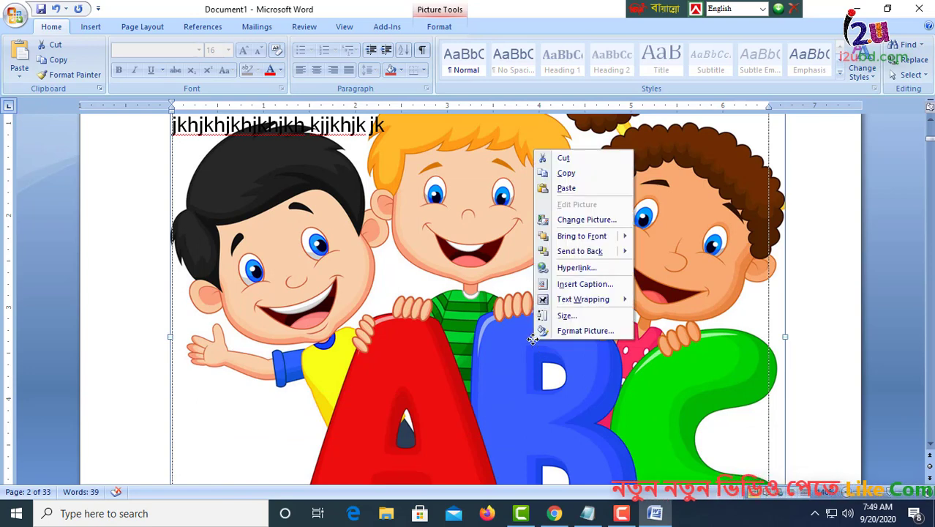
left_click(567, 315)
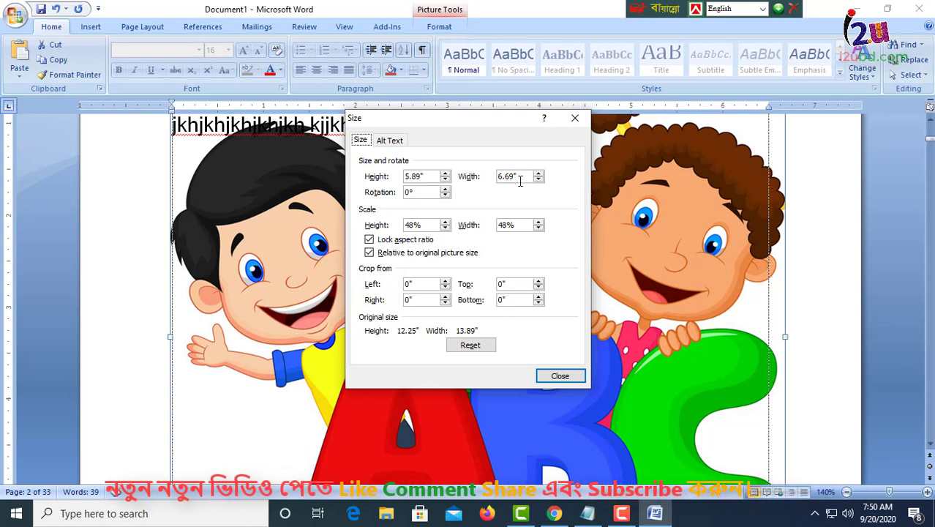
left_click(376, 252)
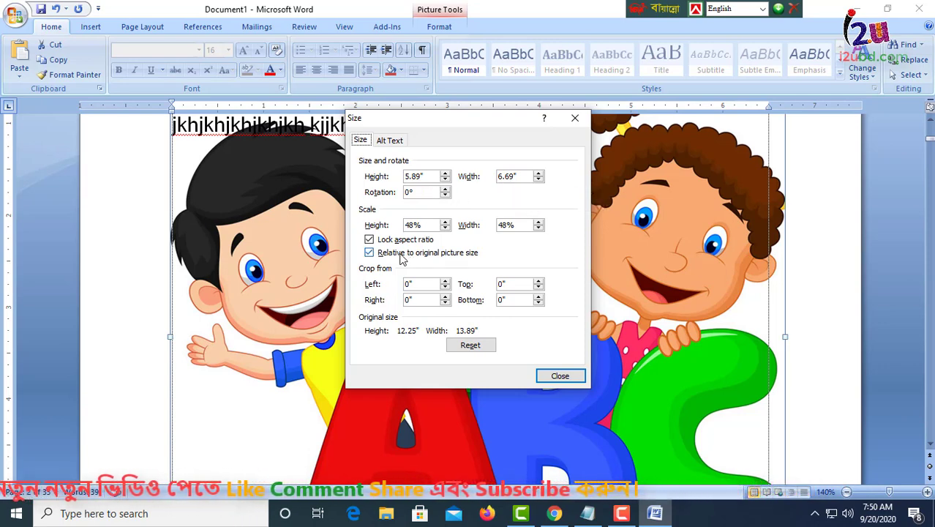
left_click(369, 239)
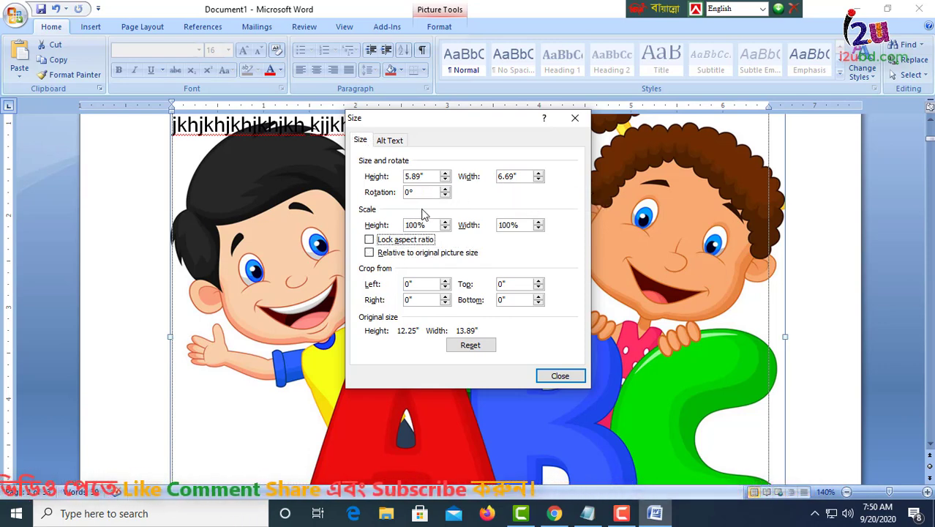
double_click(431, 176)
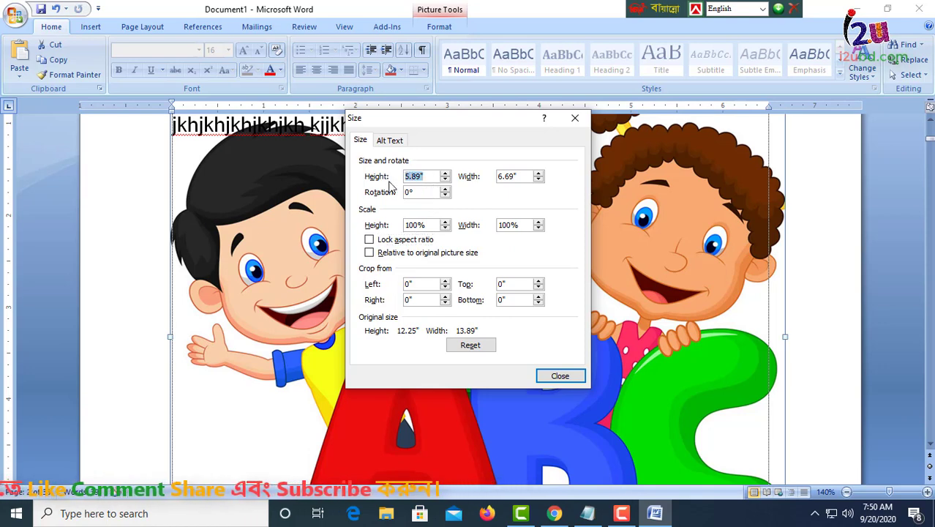
type("2")
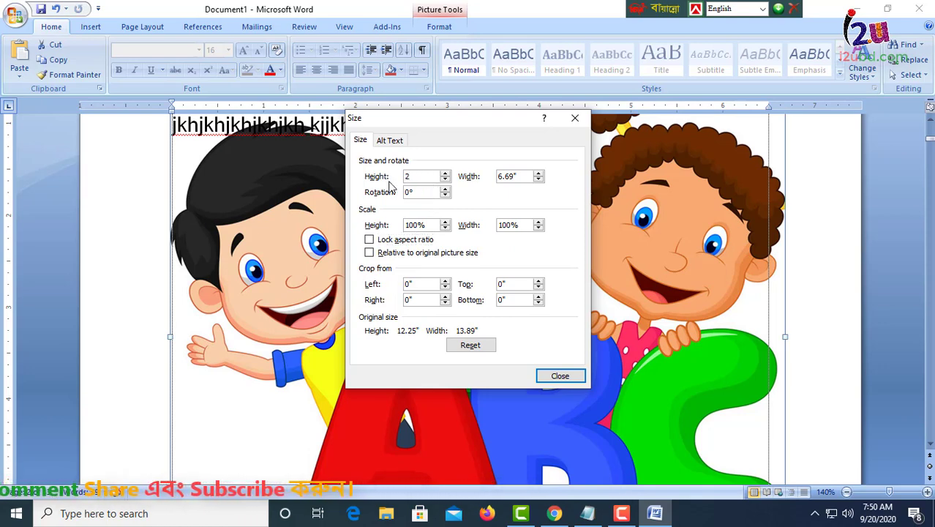
key("Tab")
type("1.6")
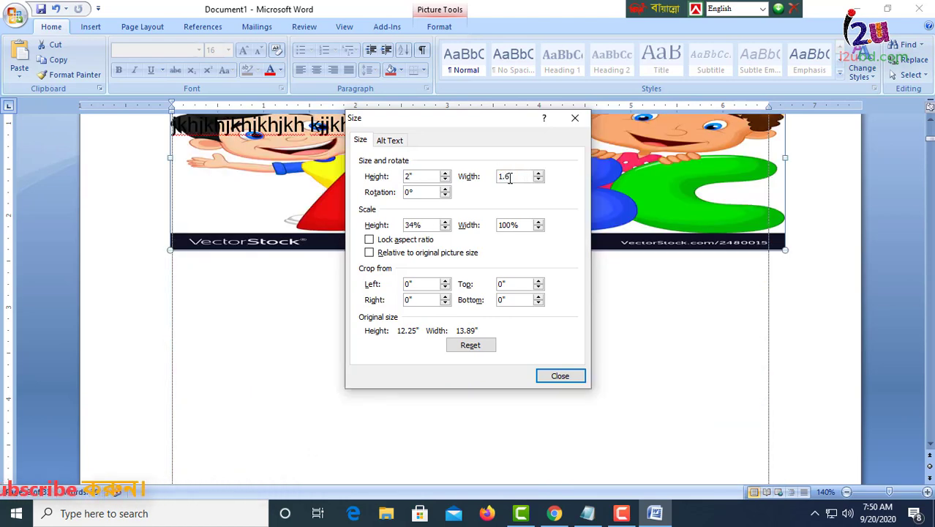
left_click(560, 376)
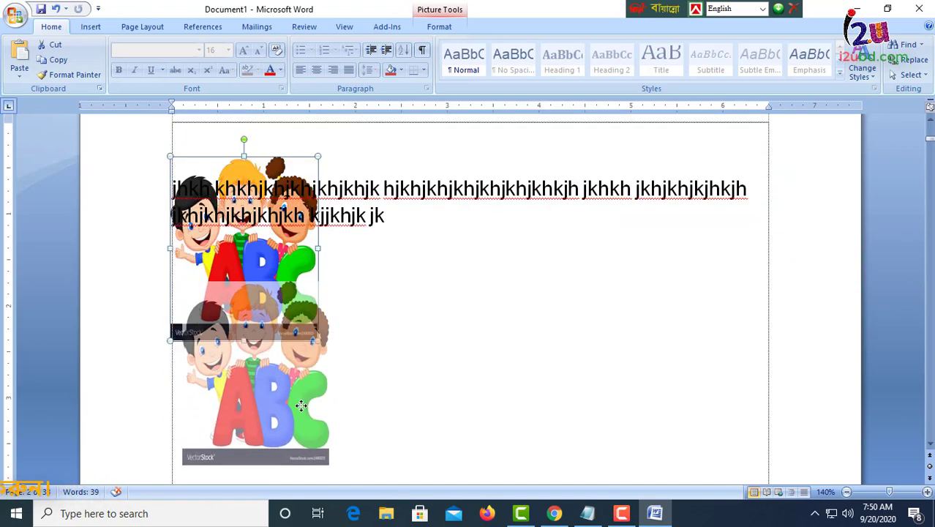
Align the picture with the left margin and copy it into a first row of four
left_click_drag(291, 284, 302, 402)
scroll(294, 379, "down", 5)
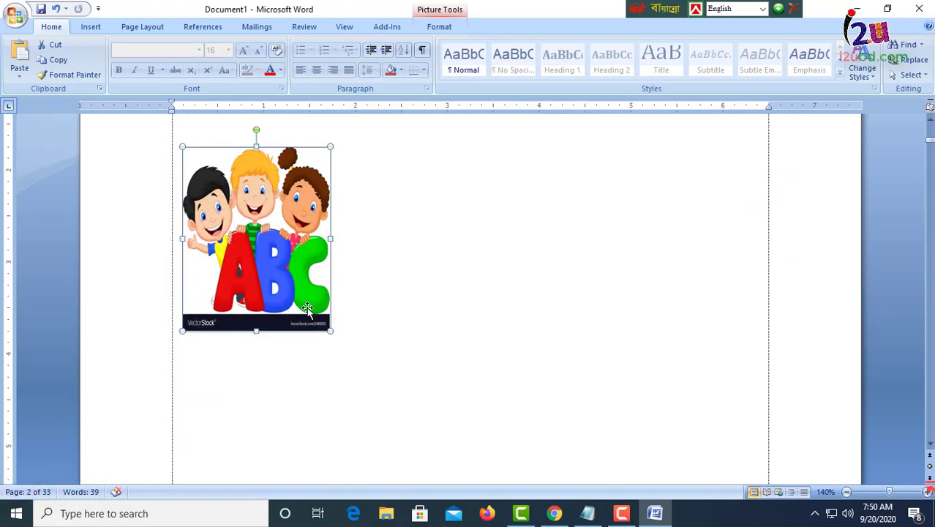
left_click_drag(294, 302, 285, 304)
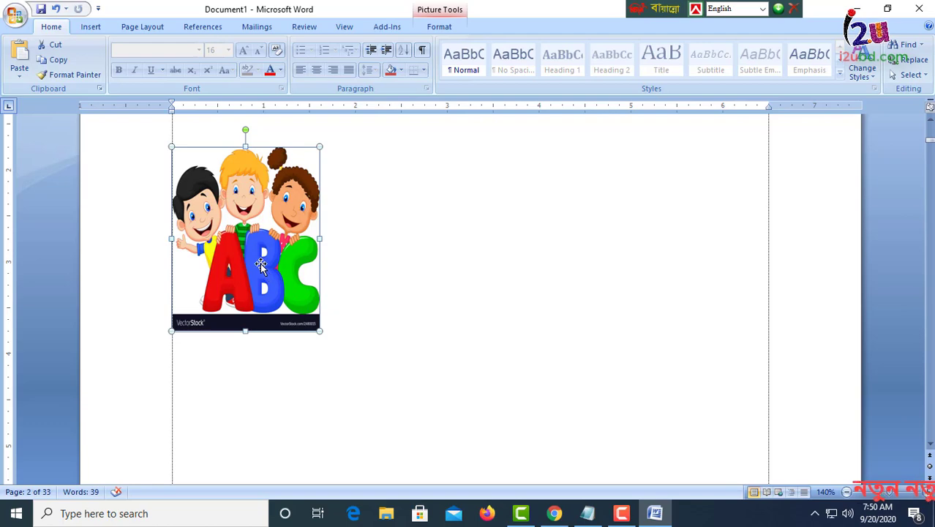
mouse_move(252, 261)
left_mouse_down()
mouse_move(411, 252)
mouse_move(393, 266)
mouse_move(536, 260)
left_mouse_up()
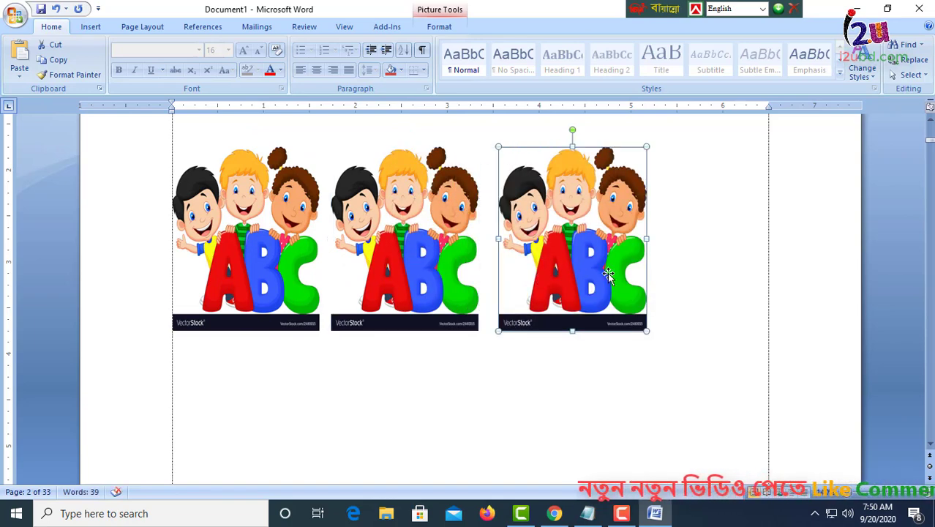
left_click(447, 300)
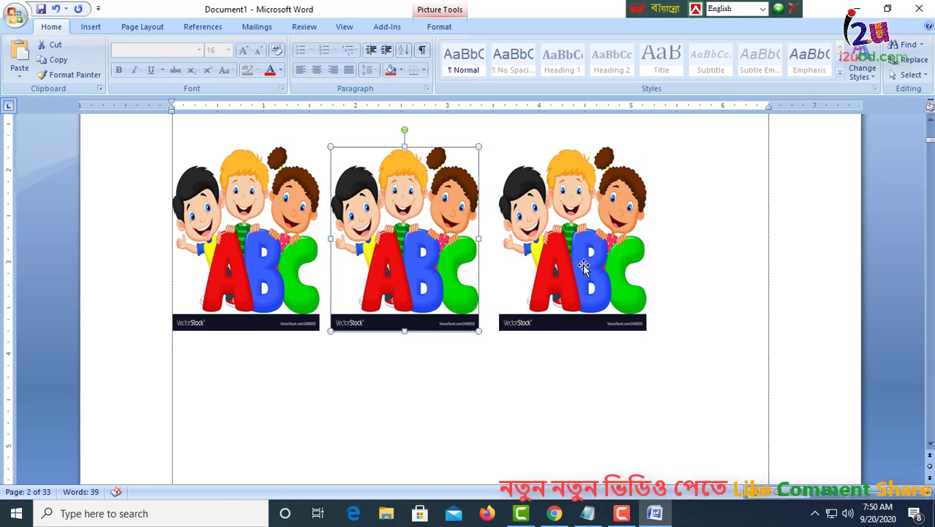
left_click(585, 268)
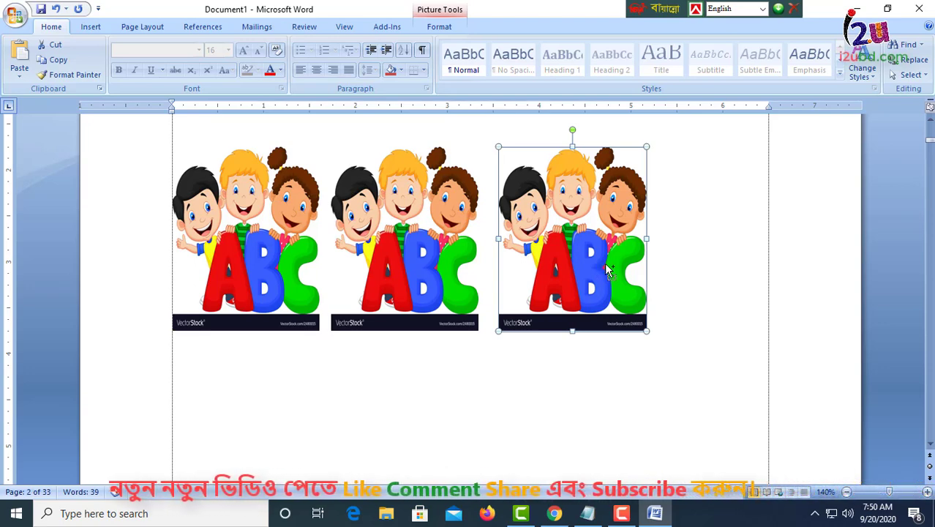
key("ctrl+v")
left_click_drag(585, 263, 730, 244)
Copy the picture into a second row of four beneath the first
left_click(384, 304)
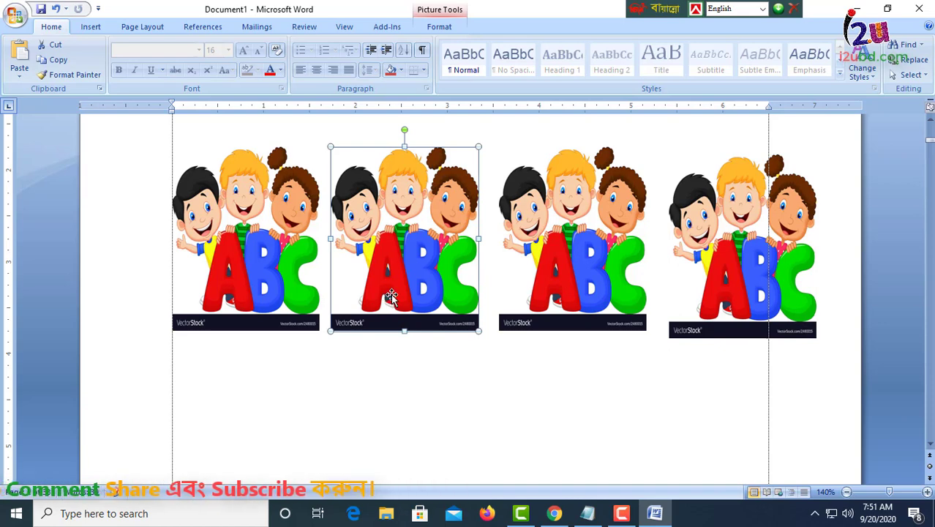
mouse_move(403, 268)
left_mouse_down()
mouse_move(413, 394)
mouse_move(395, 395)
mouse_move(588, 398)
left_mouse_up()
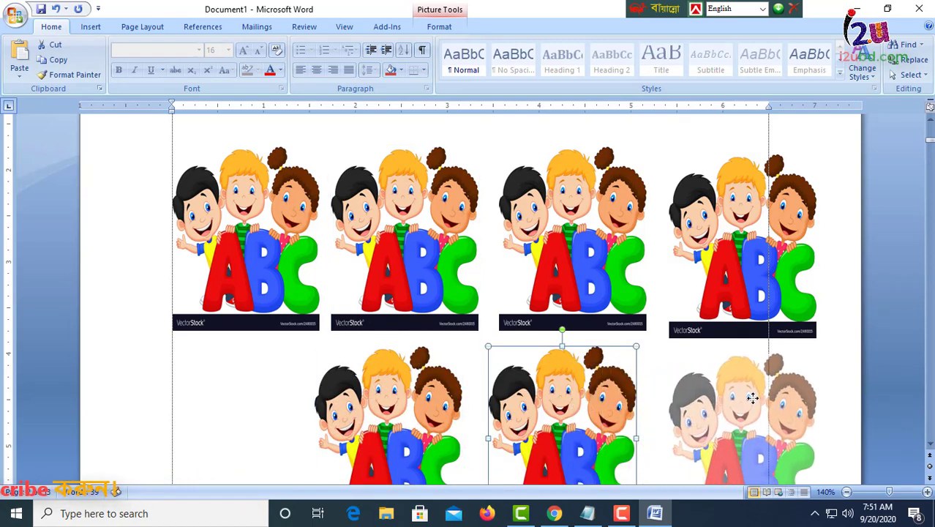
left_click_drag(587, 398, 734, 403)
left_click_drag(691, 424, 208, 435)
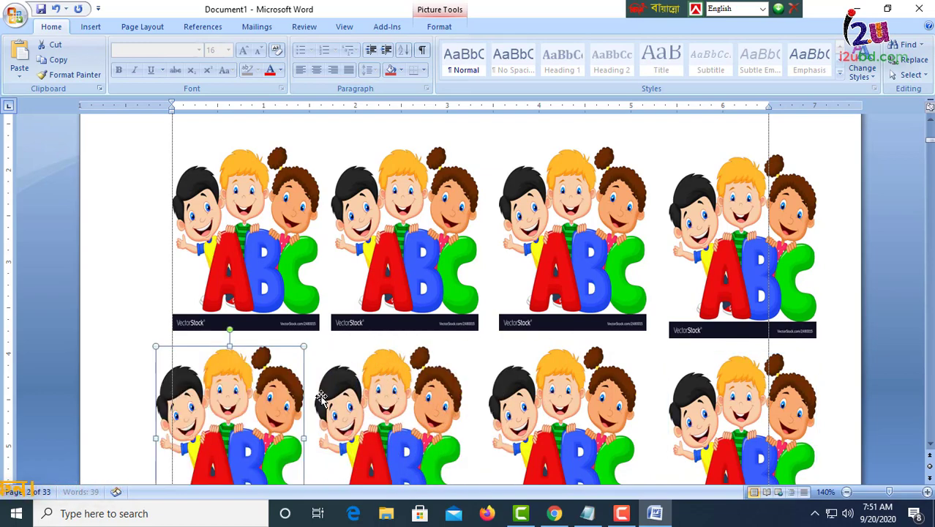
scroll(321, 397, "down", 3)
scroll(366, 405, "up", 3)
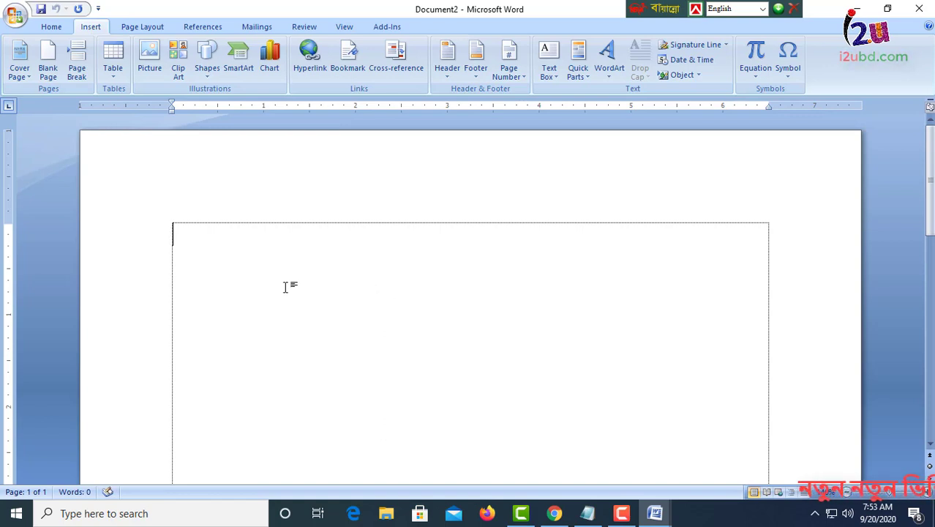
Open the Insert Picture file dialog and cancel it without choosing a file
left_click(163, 62)
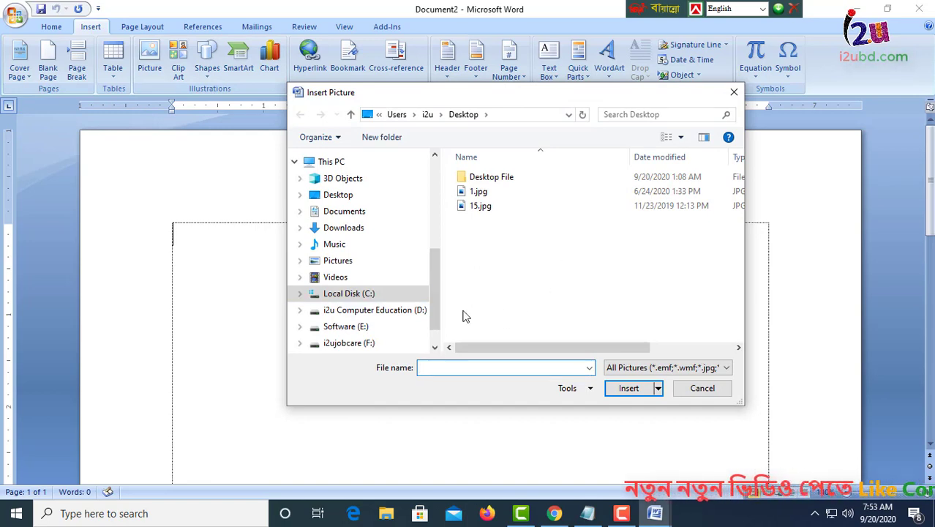
left_click(734, 91)
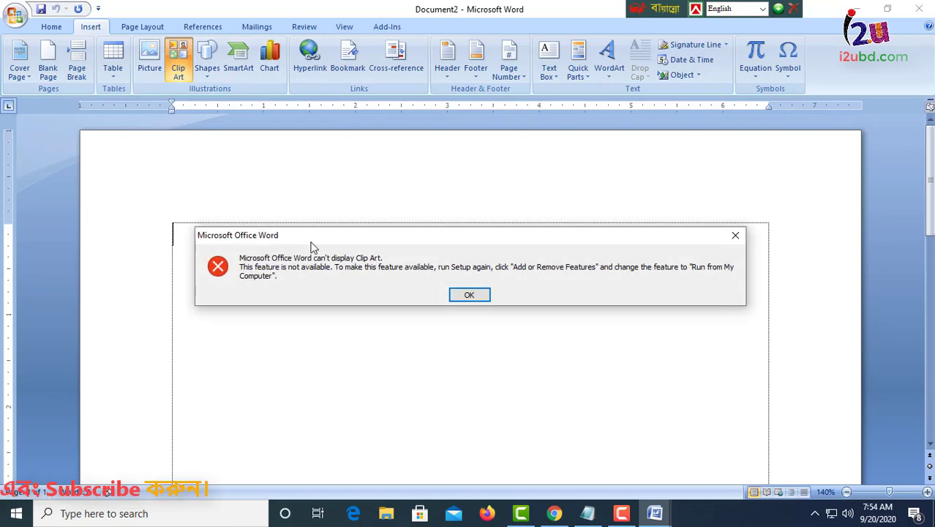
Click OK on the 'Clip Art not installed' error message
left_click(481, 296)
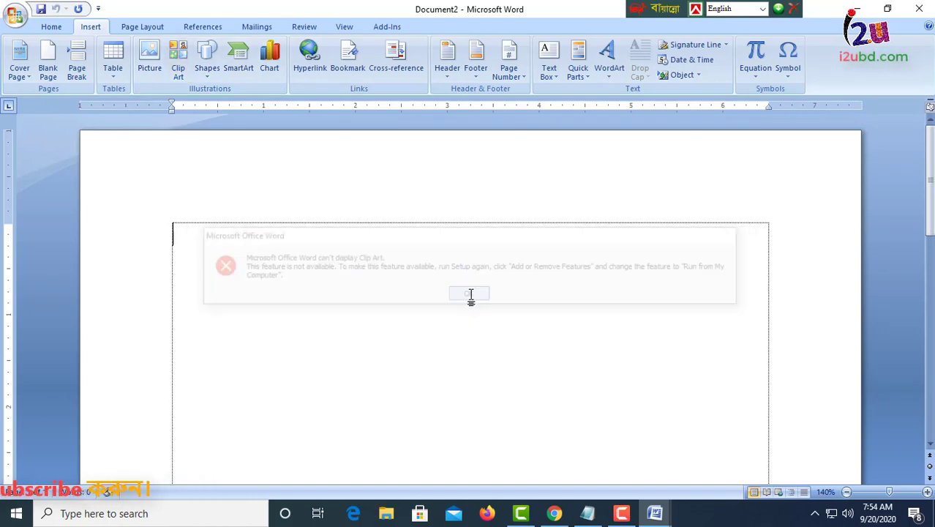